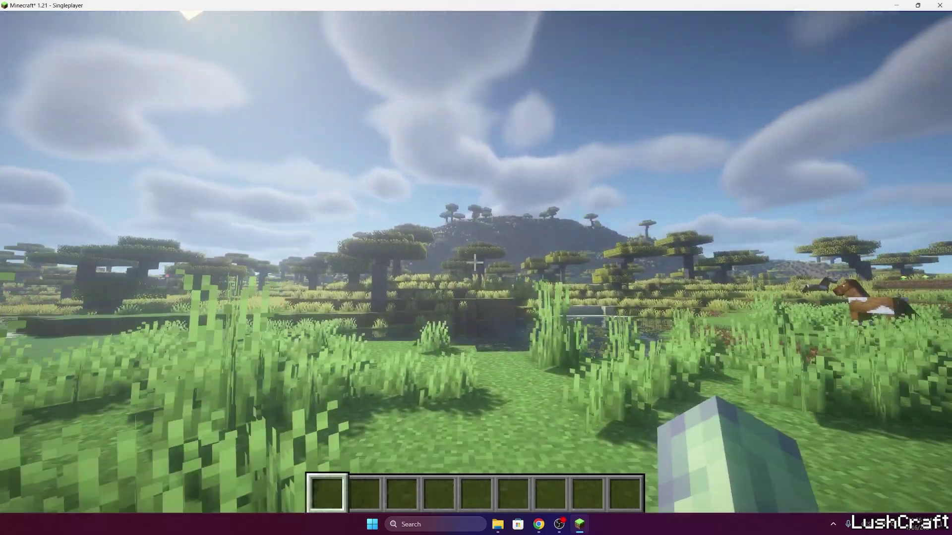
{"action": "key", "text": "w"}
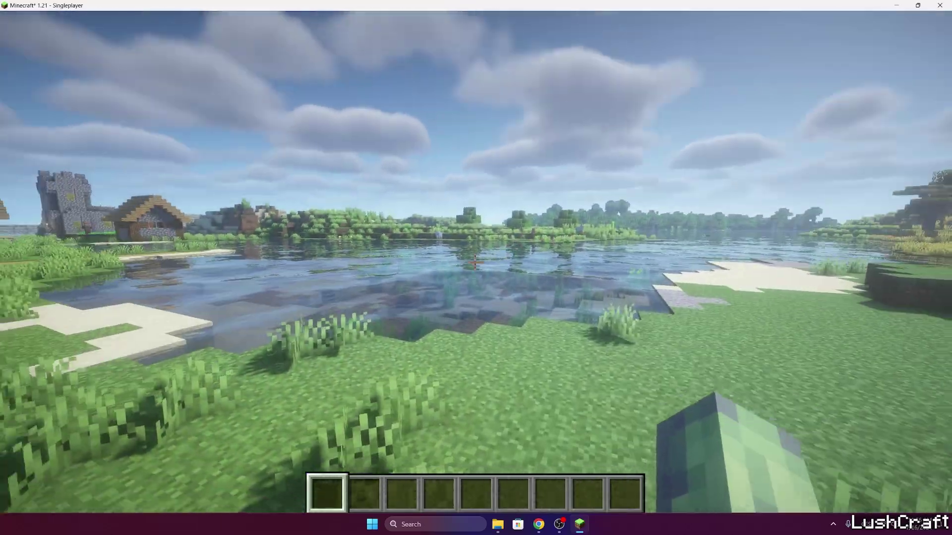
{"action": "key", "text": "w"}
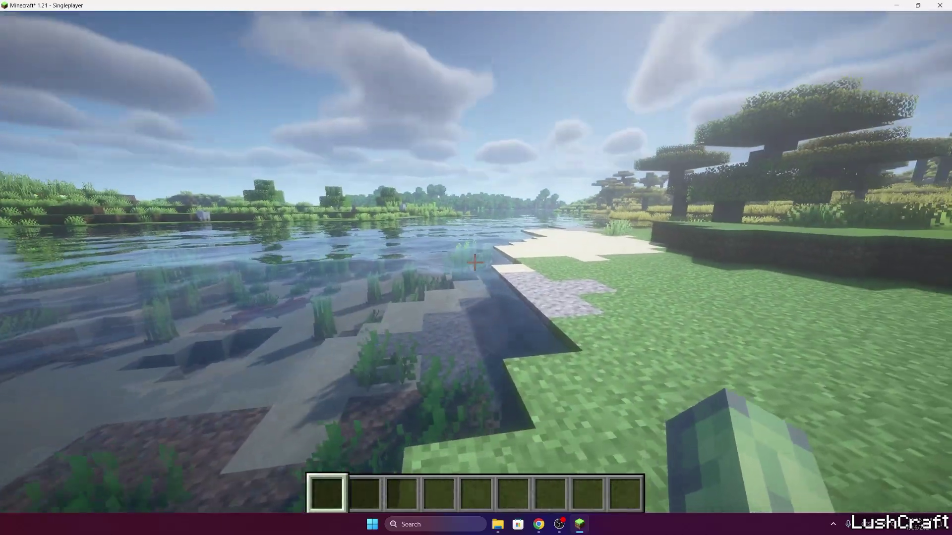
{"action": "key", "text": "w"}
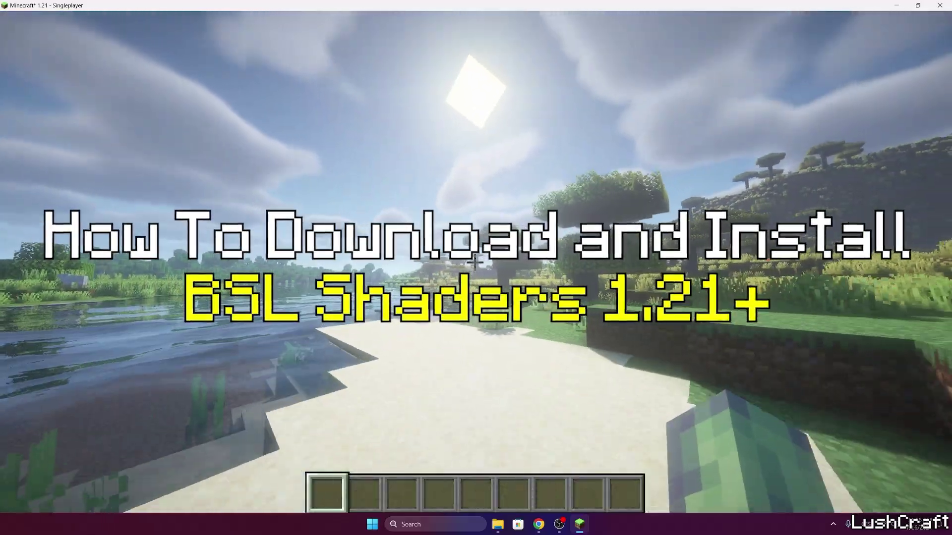
{"action": "key", "text": "w"}
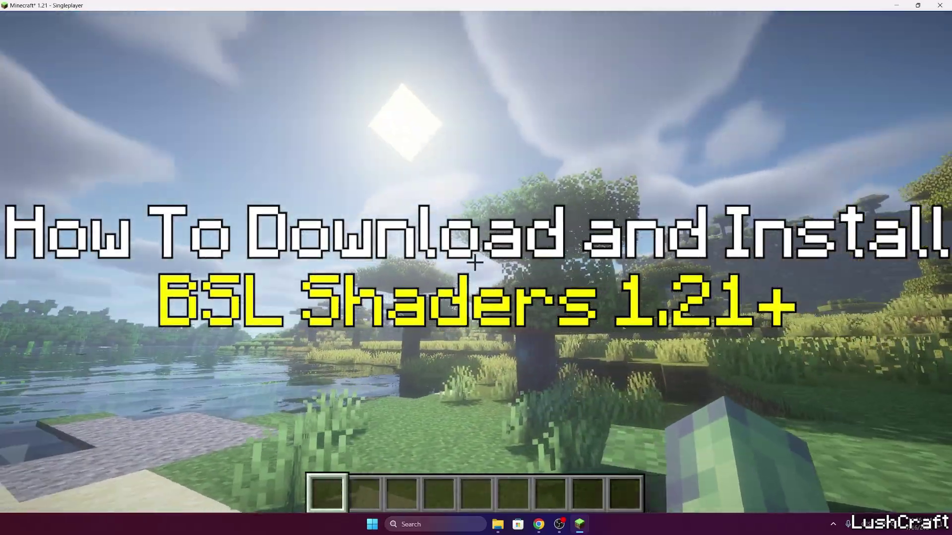
{"action": "key", "text": "w"}
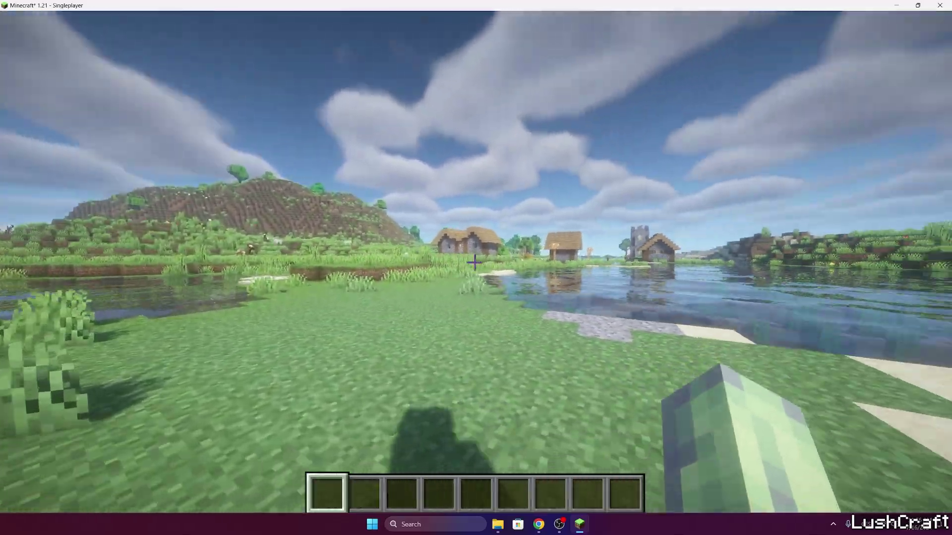
{"action": "key", "text": "w"}
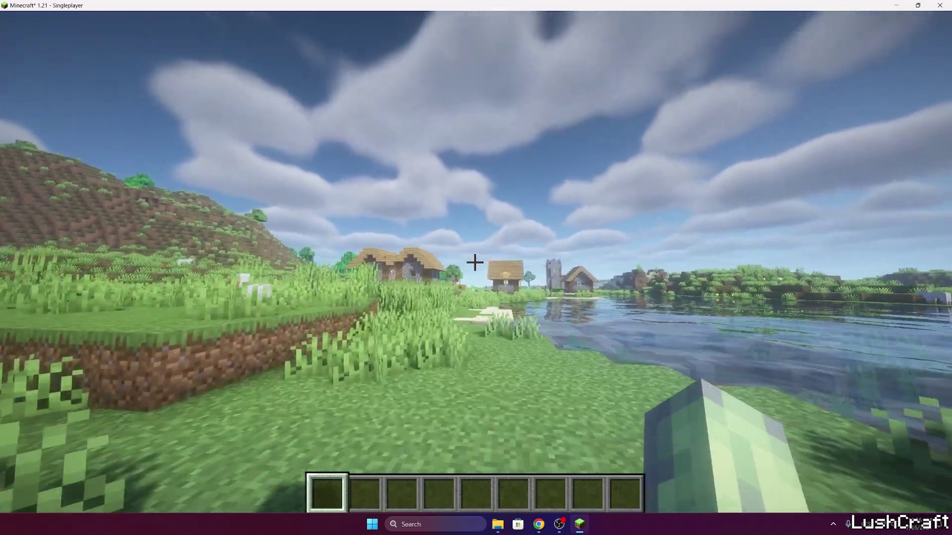
{"action": "key", "text": "w"}
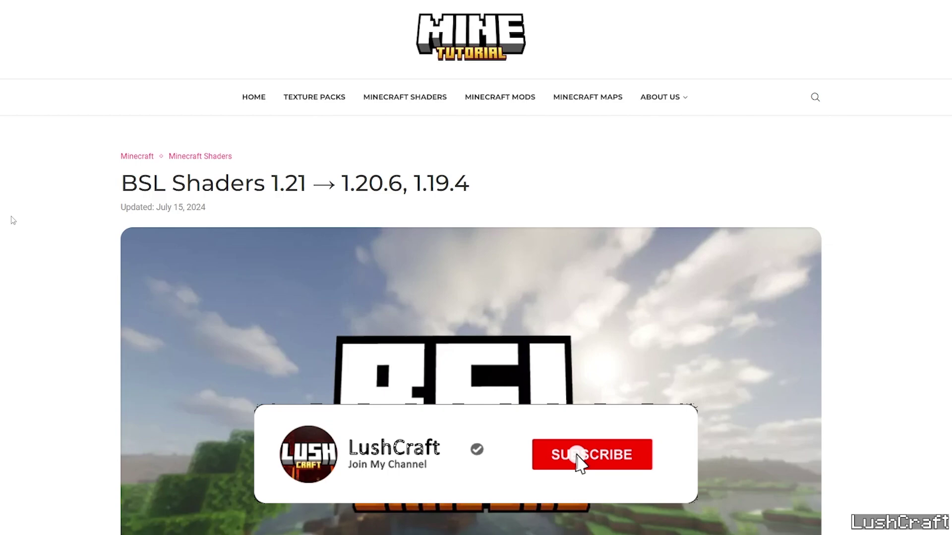
Examine the BSL Shaders article's description, key features, screenshots and its download and install instructions
{"action": "scroll", "coordinate": [25, 206], "scroll_direction": "down", "scroll_amount": 2}
{"action": "scroll", "coordinate": [28, 202], "scroll_direction": "up", "scroll_amount": 2}
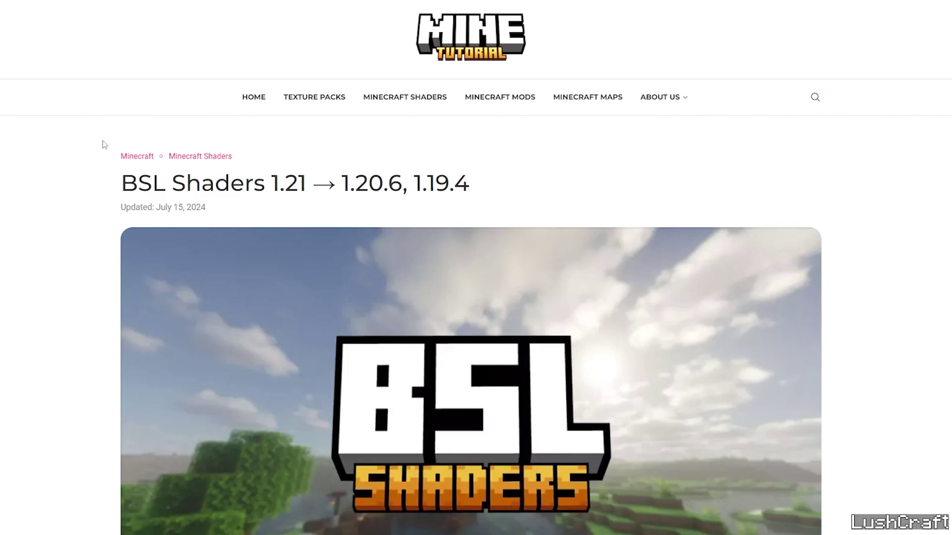
{"action": "scroll", "coordinate": [173, 188], "scroll_direction": "down", "scroll_amount": 8}
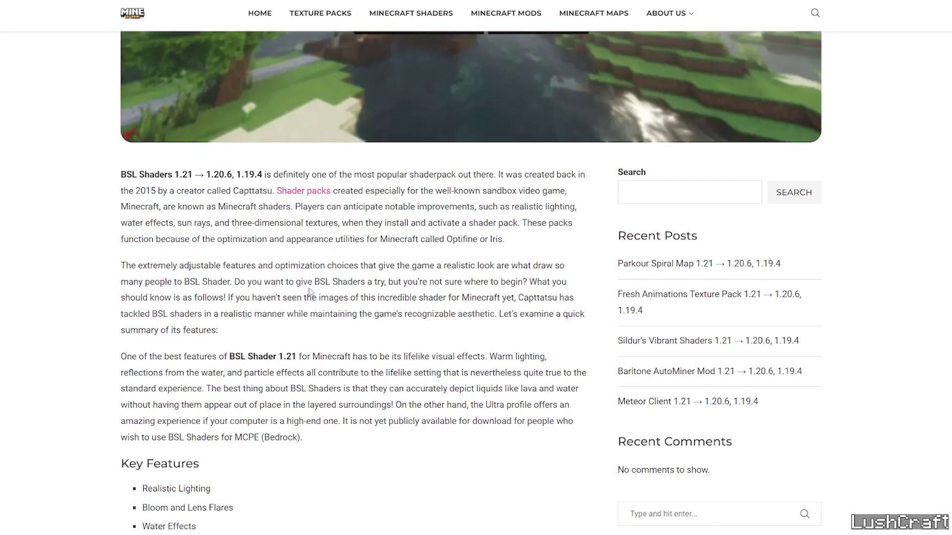
{"action": "scroll", "coordinate": [310, 291], "scroll_direction": "down", "scroll_amount": 5}
{"action": "scroll", "coordinate": [143, 233], "scroll_direction": "down", "scroll_amount": 4}
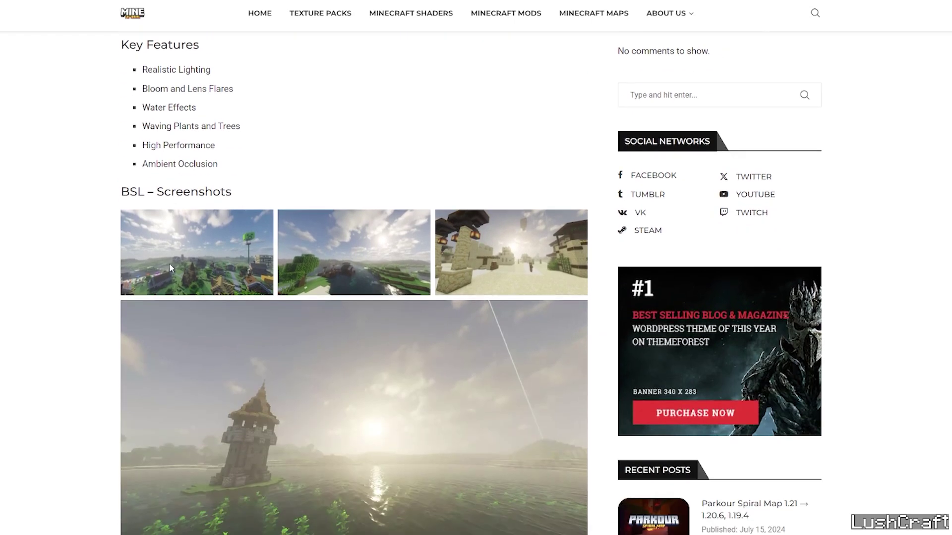
{"action": "scroll", "coordinate": [426, 290], "scroll_direction": "down", "scroll_amount": 2}
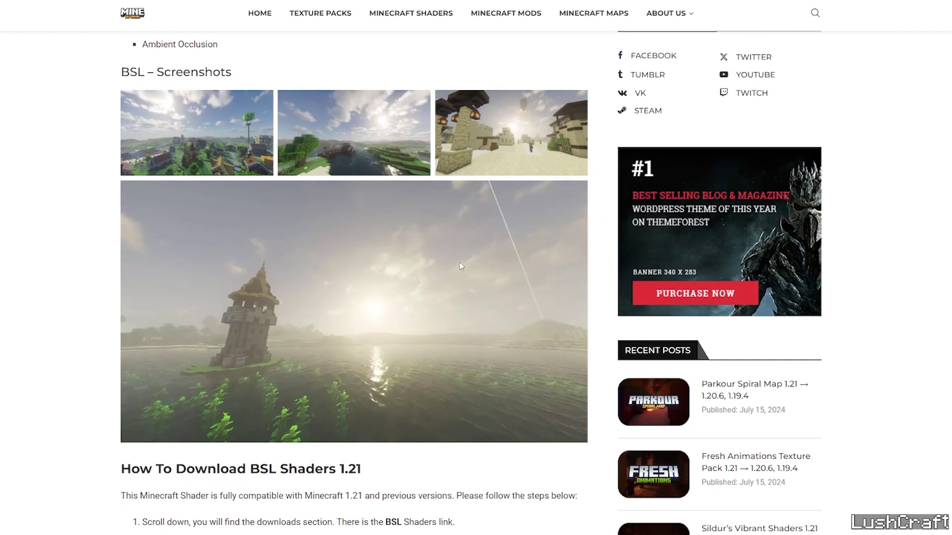
{"action": "scroll", "coordinate": [329, 279], "scroll_direction": "down", "scroll_amount": 6}
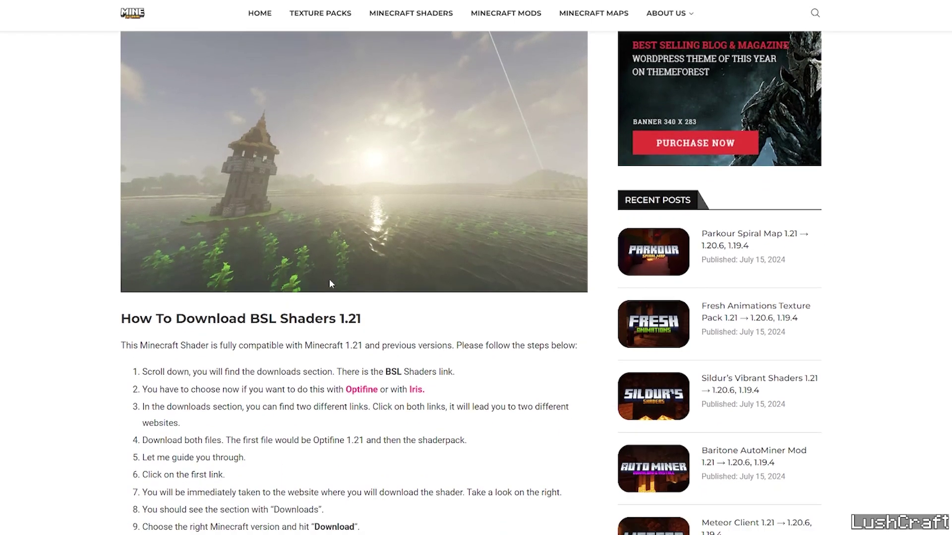
{"action": "scroll", "coordinate": [316, 282], "scroll_direction": "down", "scroll_amount": 3}
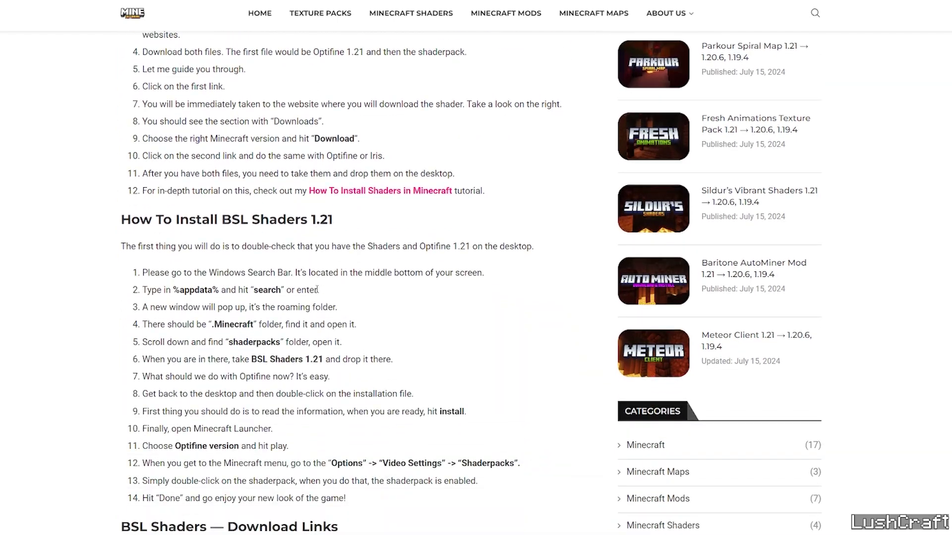
{"action": "scroll", "coordinate": [274, 132], "scroll_direction": "up", "scroll_amount": 3}
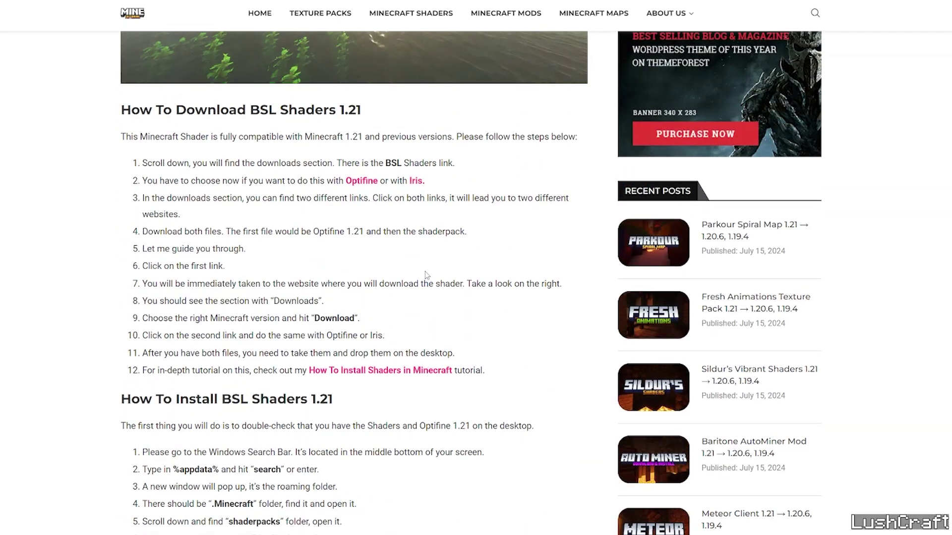
Follow the article's [1.21.x – 1.20.x] BSL Shaders download link and show the shader's list of versions on Modrinth
{"action": "scroll", "coordinate": [426, 276], "scroll_direction": "down", "scroll_amount": 1}
{"action": "scroll", "coordinate": [324, 346], "scroll_direction": "down", "scroll_amount": 6}
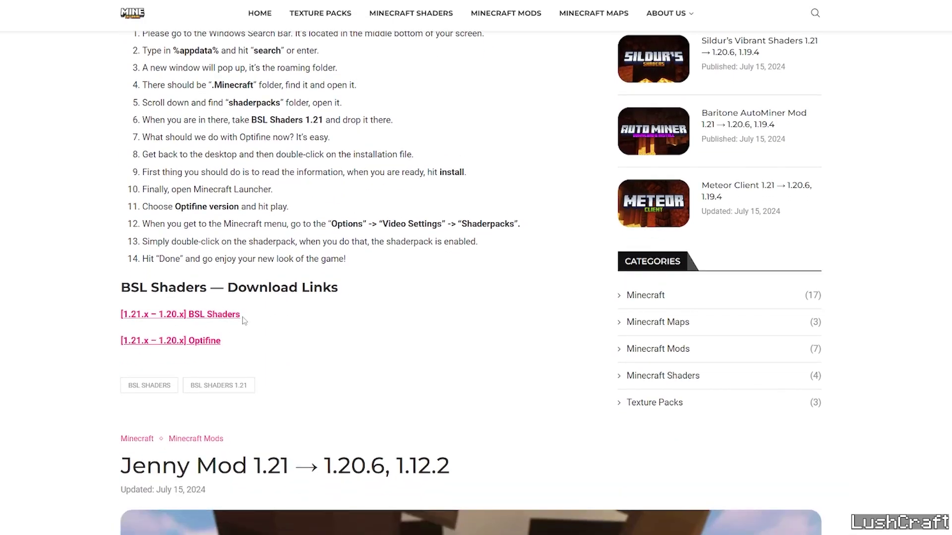
{"action": "left_click", "coordinate": [211, 318]}
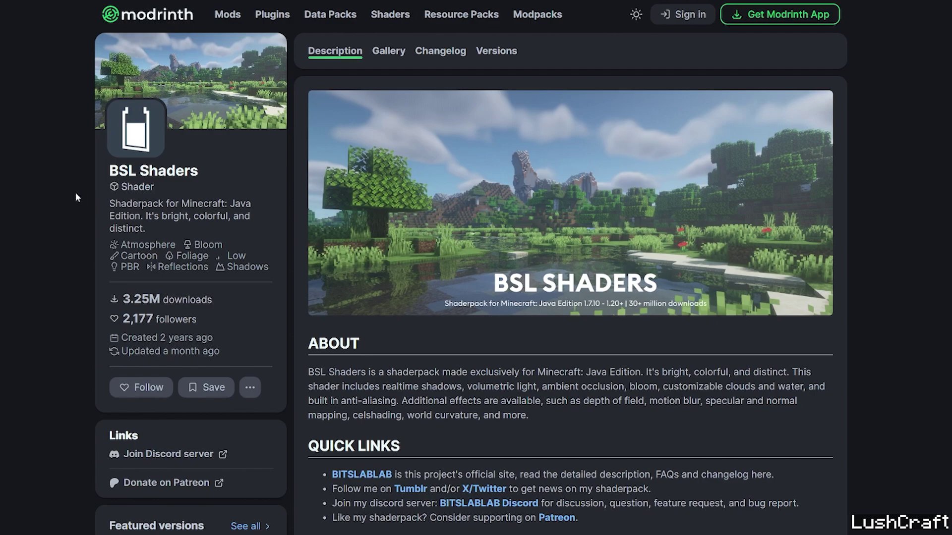
{"action": "left_click", "coordinate": [497, 53]}
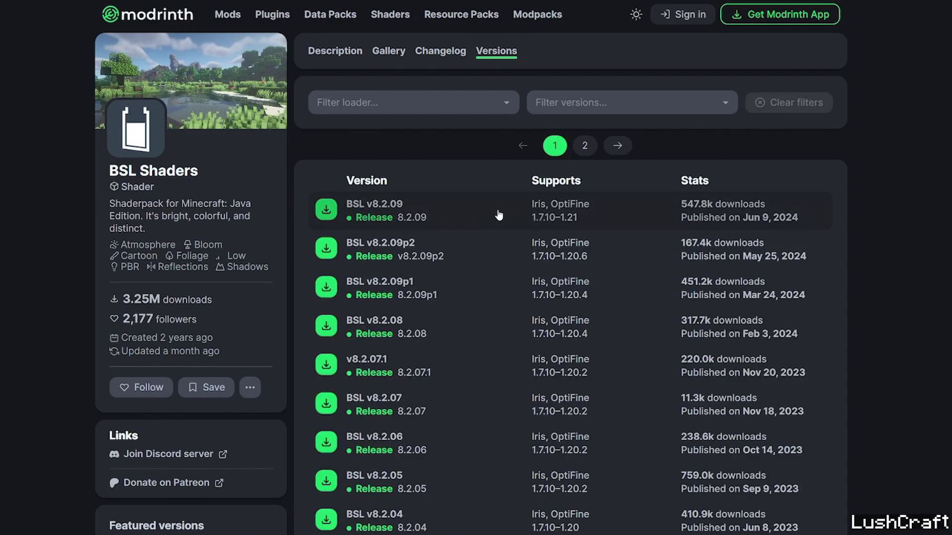
Open the BSL v8.2.09 release from the version list and download its shader pack
{"action": "left_click", "coordinate": [376, 207]}
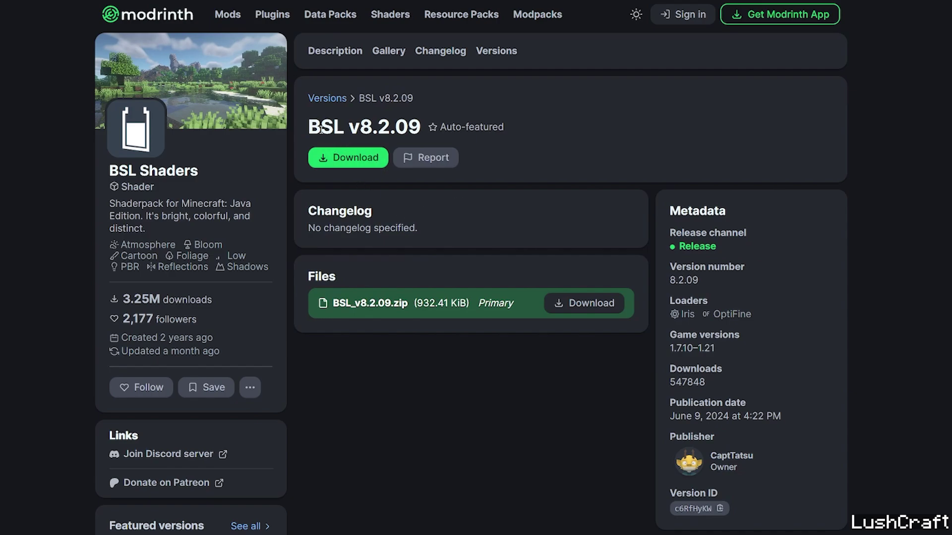
{"action": "left_click_drag", "start_coordinate": [310, 127], "coordinate": [378, 128]}
{"action": "left_click", "coordinate": [365, 129]}
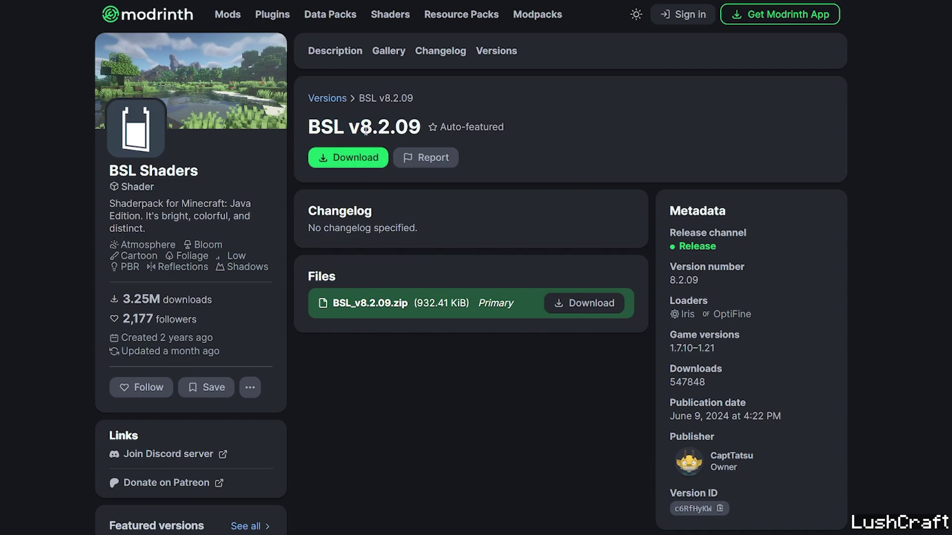
{"action": "left_click", "coordinate": [380, 159]}
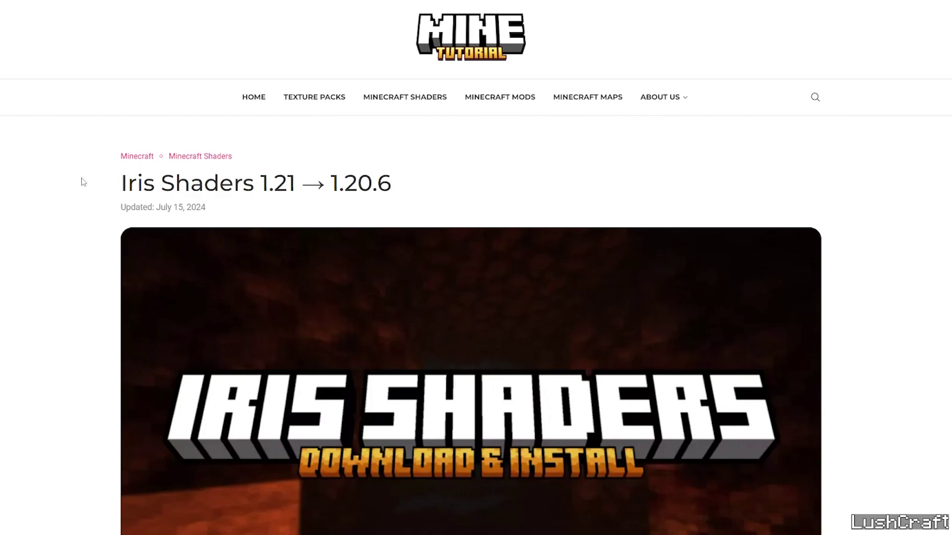
Follow the Iris Shaders for Minecraft download link in the Iris article and download the Iris installer's universal JAR
{"action": "scroll", "coordinate": [91, 198], "scroll_direction": "down", "scroll_amount": 3}
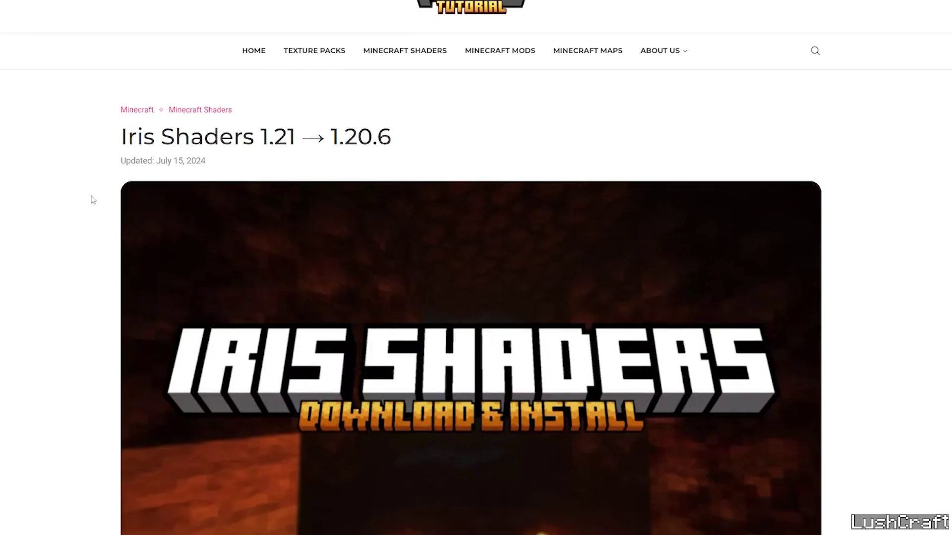
{"action": "scroll", "coordinate": [87, 196], "scroll_direction": "up", "scroll_amount": 1}
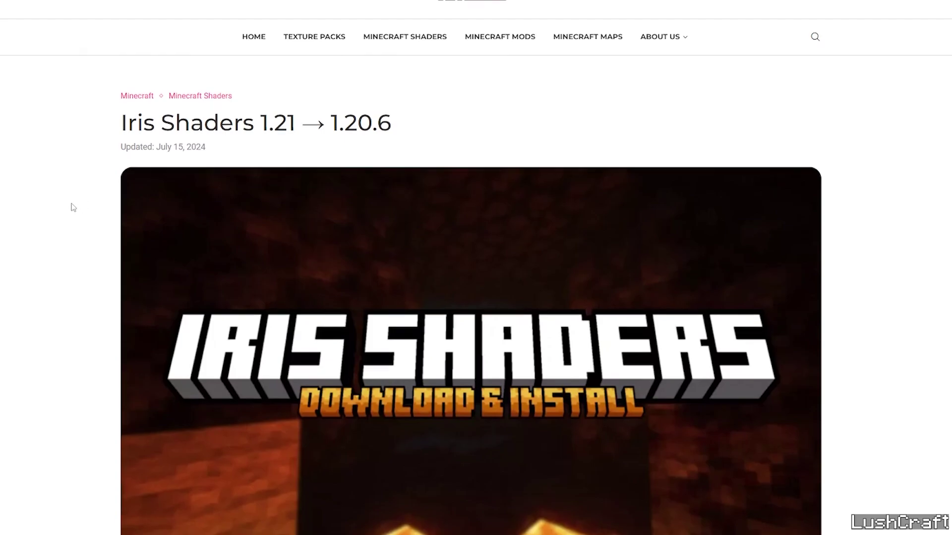
{"action": "scroll", "coordinate": [79, 211], "scroll_direction": "down", "scroll_amount": 20}
{"action": "scroll", "coordinate": [85, 213], "scroll_direction": "down", "scroll_amount": 12}
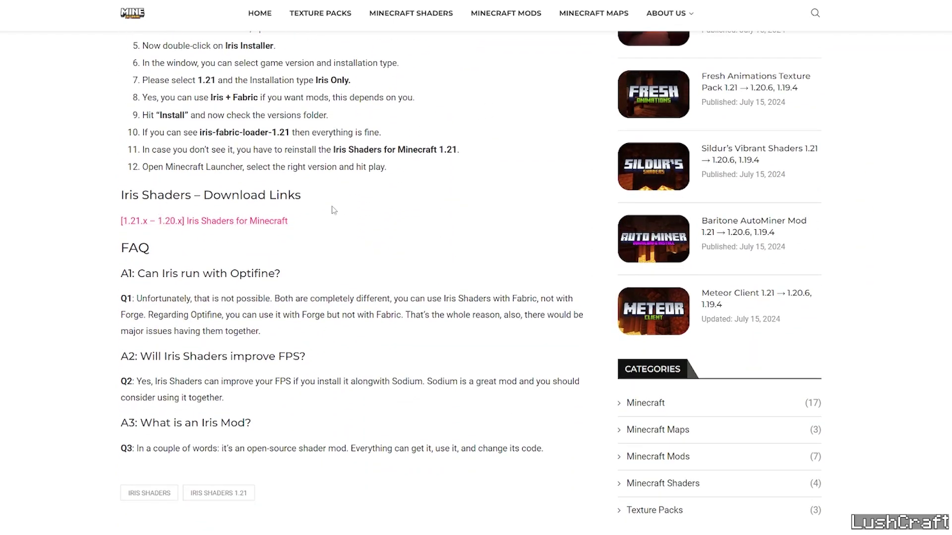
{"action": "left_click", "coordinate": [201, 223]}
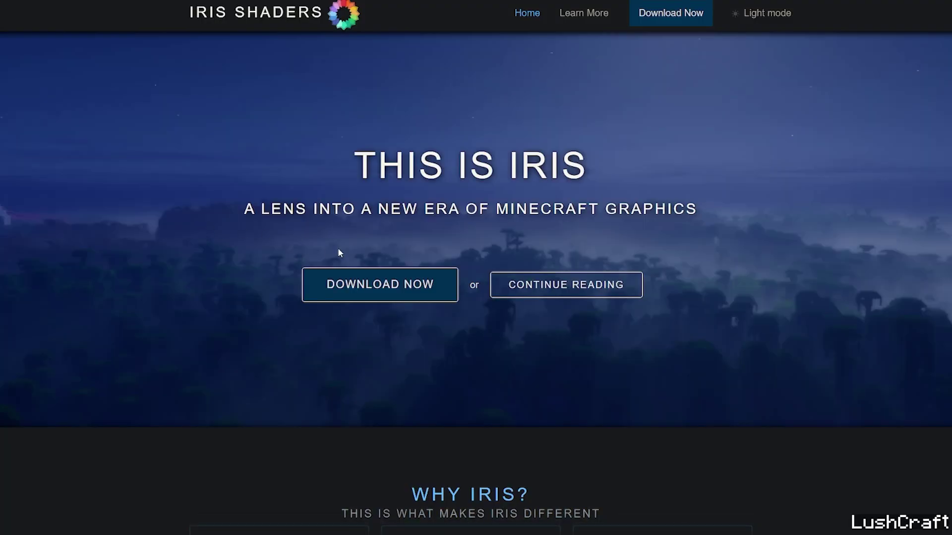
{"action": "left_click", "coordinate": [382, 288]}
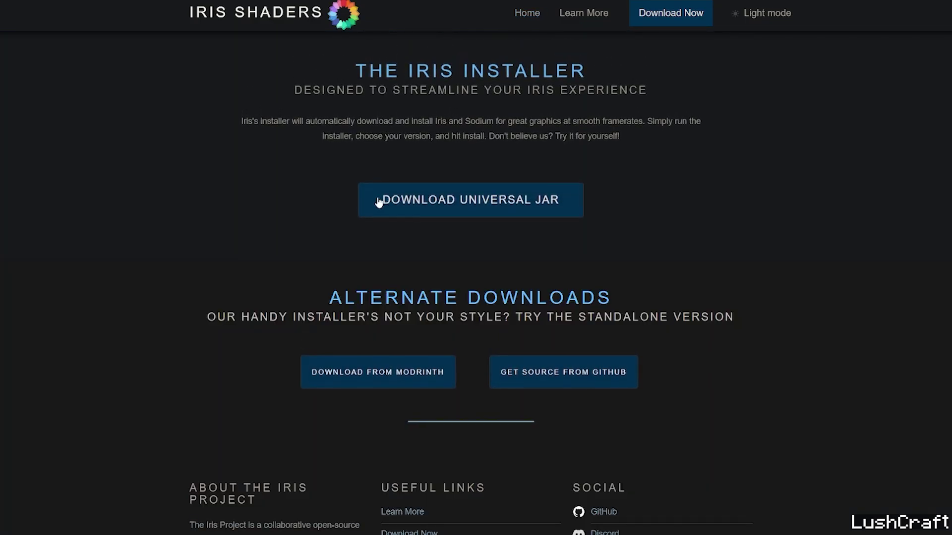
{"action": "left_click", "coordinate": [518, 202]}
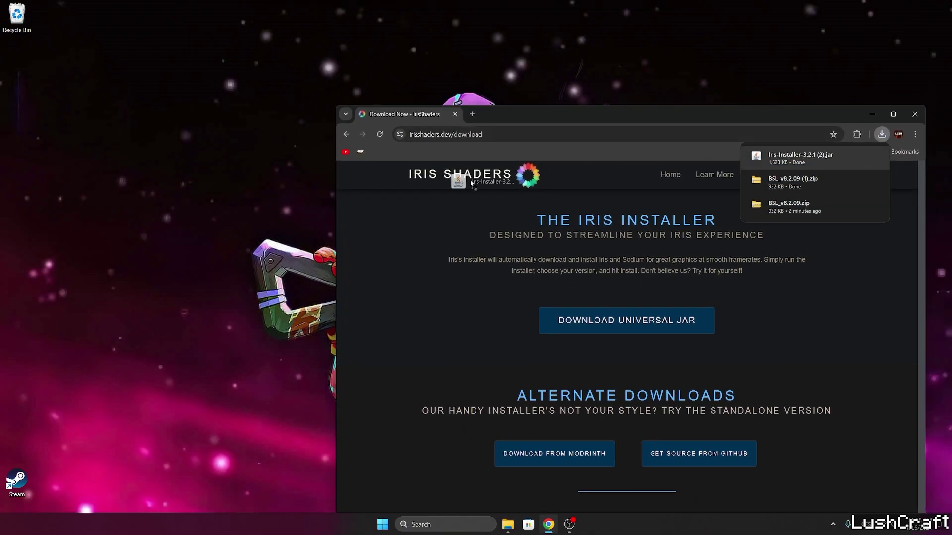
Put the downloaded Iris-Installer-3.2.1 (2).jar and BSL_v8.2.09 (1).zip files on the desktop
{"action": "left_click_drag", "start_coordinate": [235, 197], "coordinate": [233, 197]}
{"action": "left_click_drag", "start_coordinate": [793, 182], "coordinate": [50, 171]}
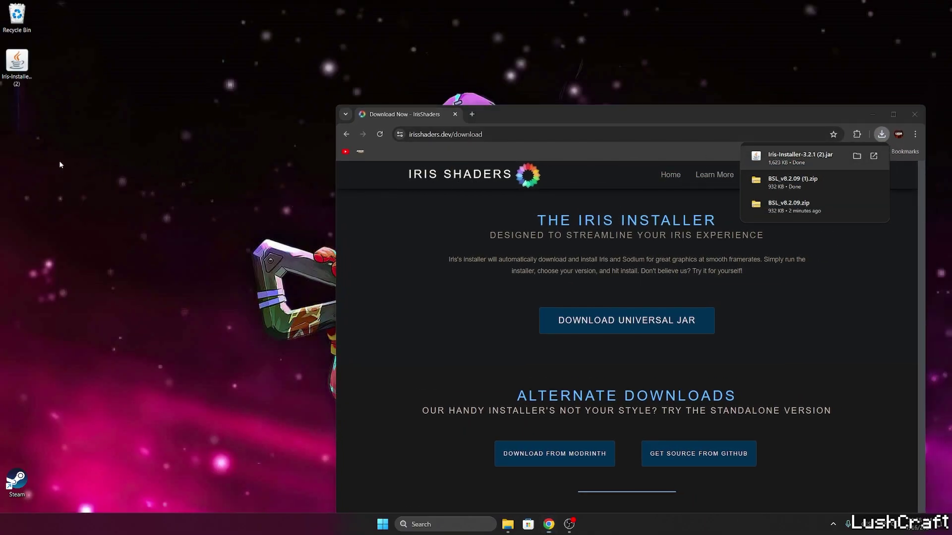
{"action": "double_click", "coordinate": [593, 125]}
{"action": "double_click", "coordinate": [840, 11]}
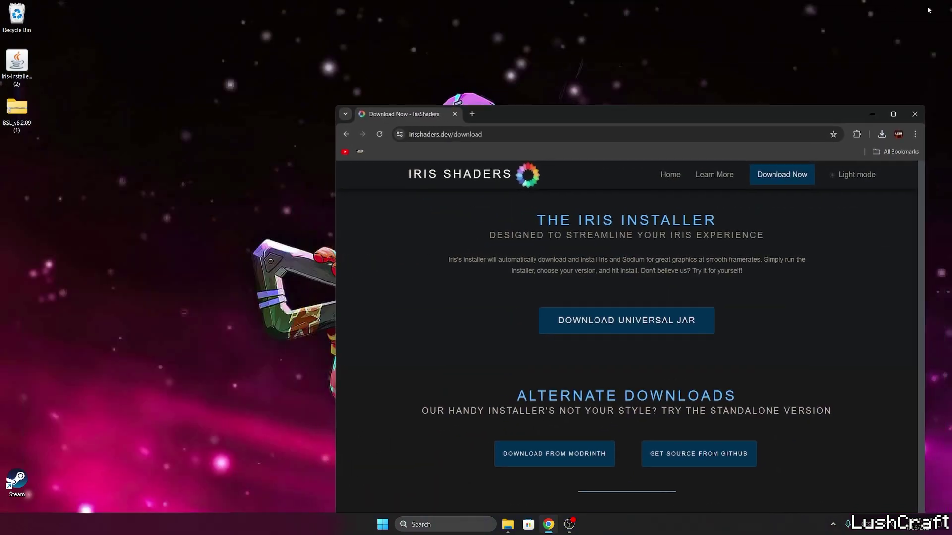
Close the browser and move the Iris installer and BSL shader files together toward the middle of the desktop
{"action": "double_click", "coordinate": [839, 114]}
{"action": "left_click", "coordinate": [931, 5]}
{"action": "left_click_drag", "start_coordinate": [17, 62], "coordinate": [256, 207]}
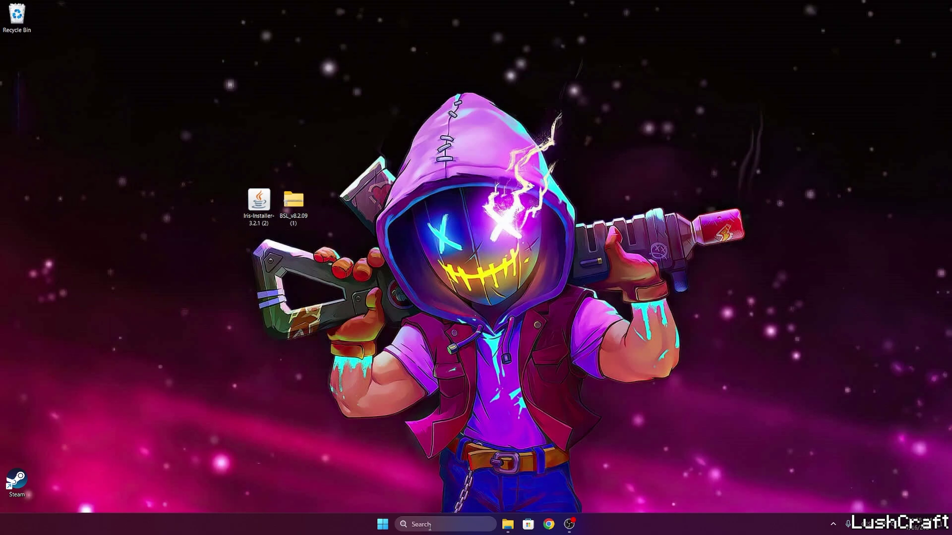
Open the Roaming folder by searching Windows for %appdata% and move its window clear of the desktop files
{"action": "left_click", "coordinate": [421, 524]}
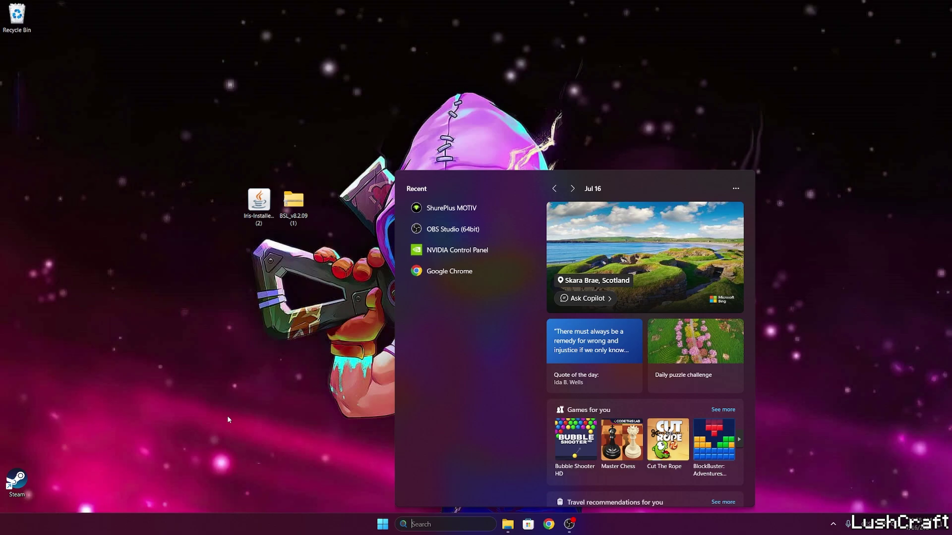
{"action": "type", "text": "%appdata%"}
{"action": "key", "text": "Return"}
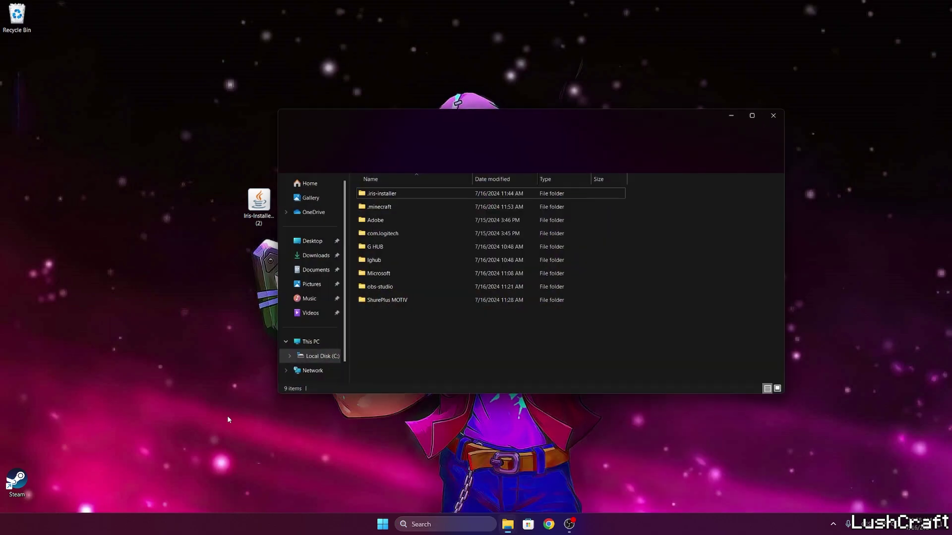
{"action": "left_click_drag", "start_coordinate": [462, 118], "coordinate": [558, 131]}
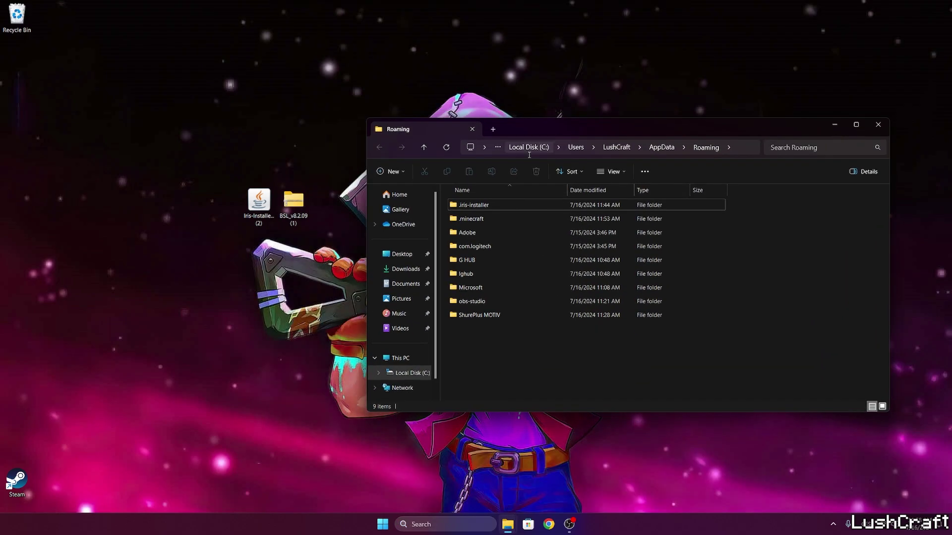
Open the shaderpacks folder inside the .minecraft folder
{"action": "double_click", "coordinate": [473, 221]}
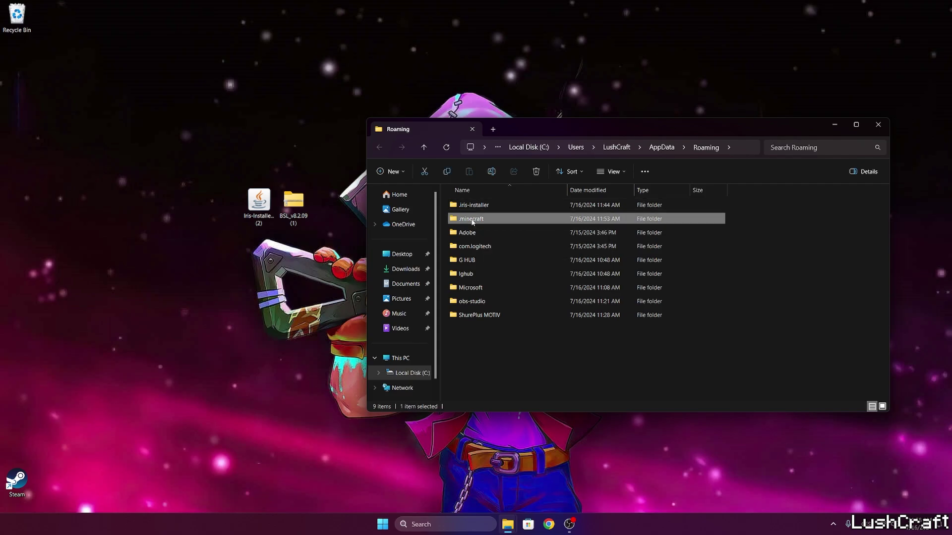
{"action": "scroll", "coordinate": [477, 233], "scroll_direction": "down", "scroll_amount": 3}
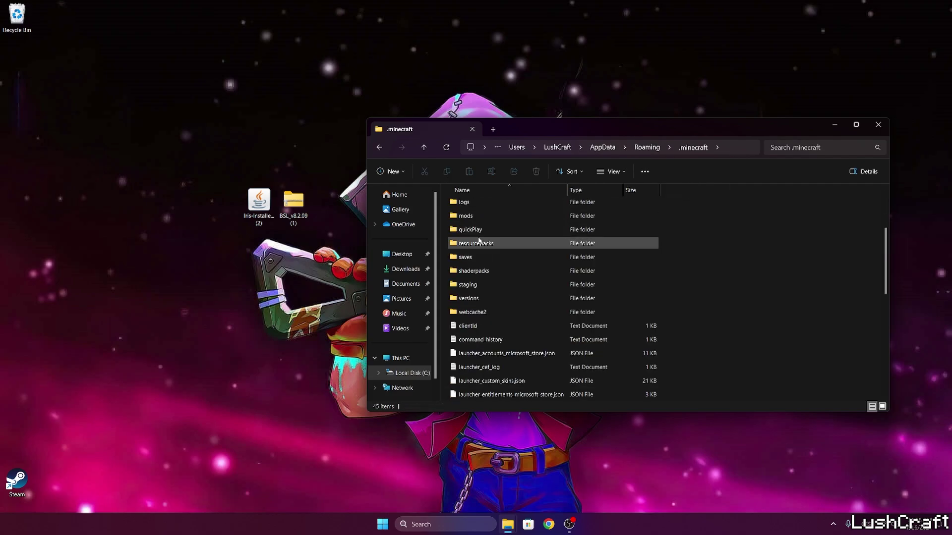
{"action": "left_click", "coordinate": [476, 271]}
{"action": "double_click", "coordinate": [476, 271]}
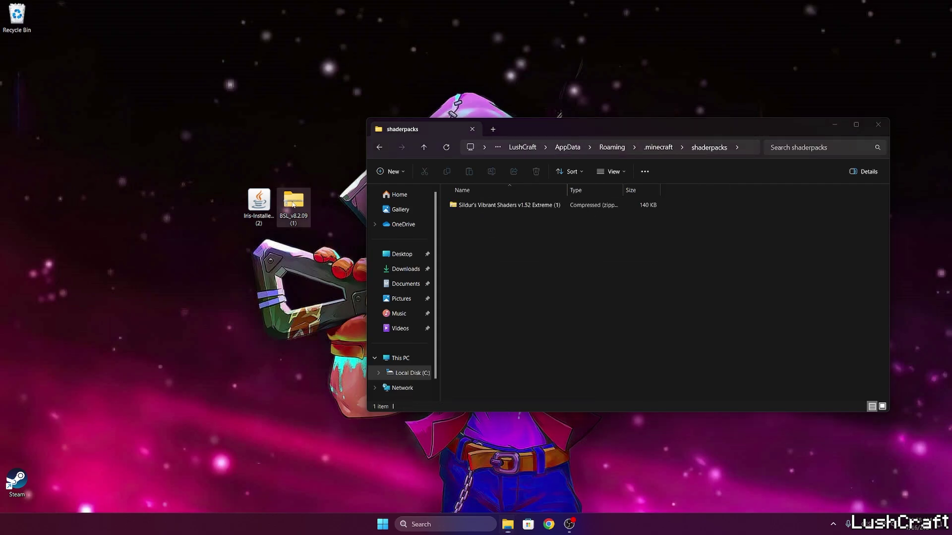
Move BSL_v8.2.09 (1).zip from the desktop into the shaderpacks folder, and open the versions folder inside .minecraft
{"action": "left_click_drag", "start_coordinate": [294, 201], "coordinate": [505, 221]}
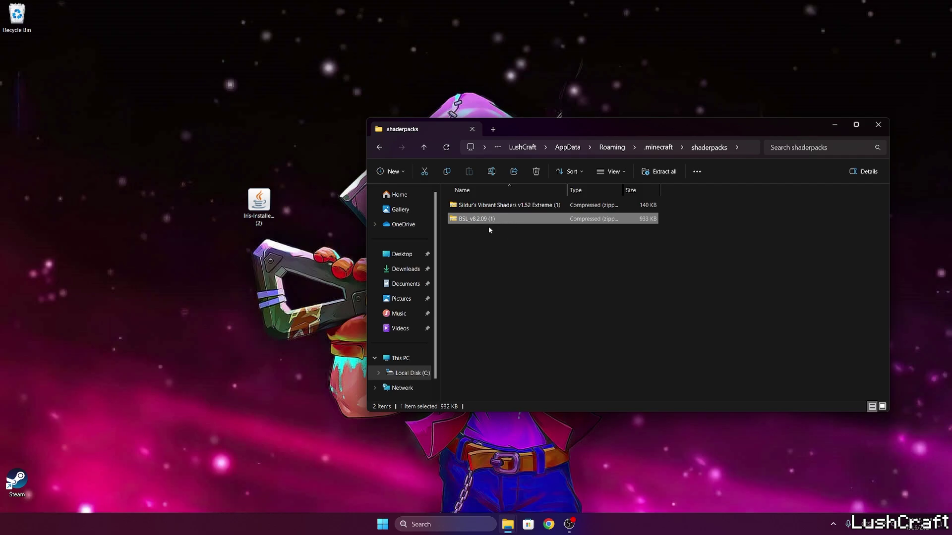
{"action": "left_click", "coordinate": [380, 148]}
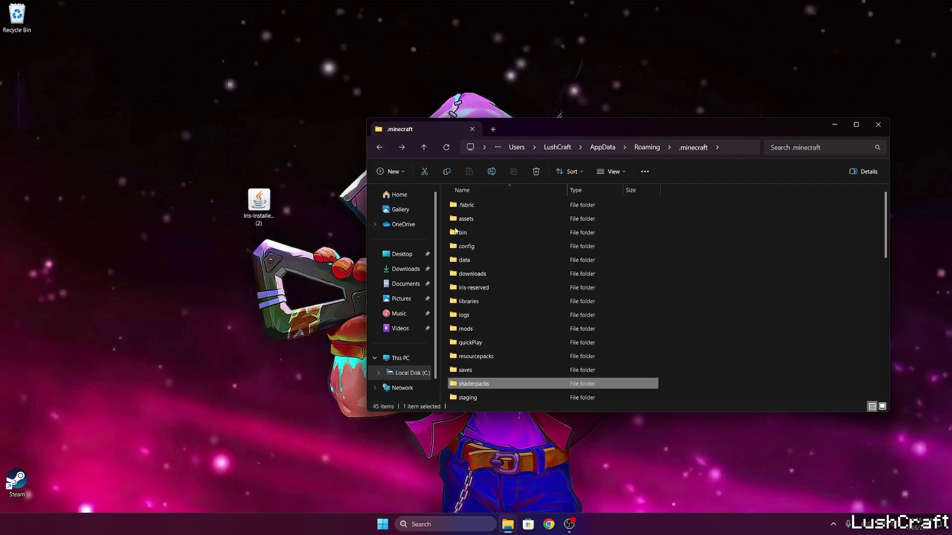
{"action": "scroll", "coordinate": [478, 322], "scroll_direction": "down", "scroll_amount": 1}
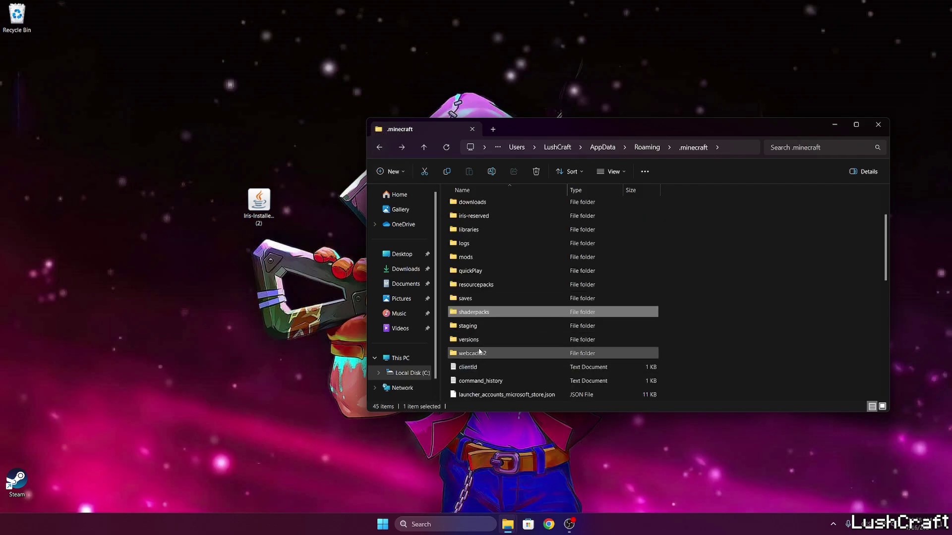
{"action": "left_click", "coordinate": [476, 340]}
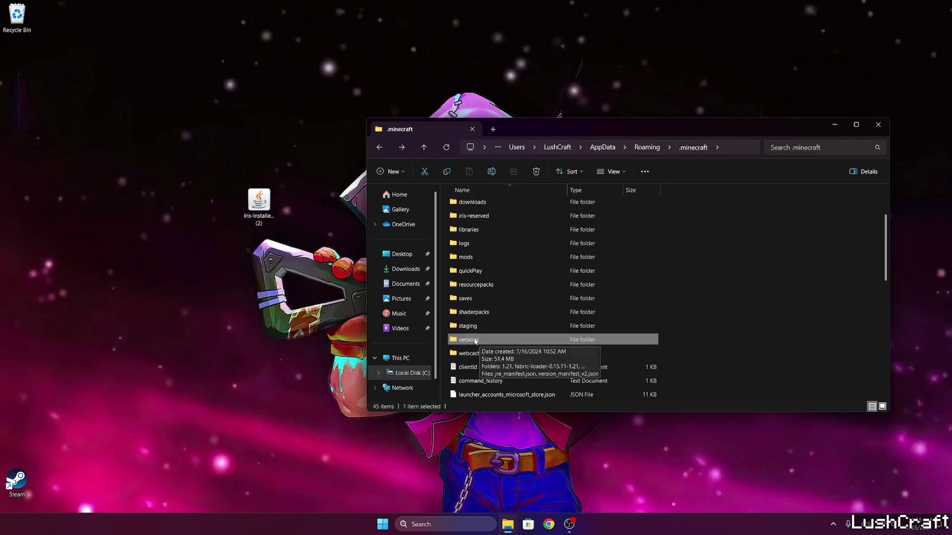
{"action": "double_click", "coordinate": [474, 342]}
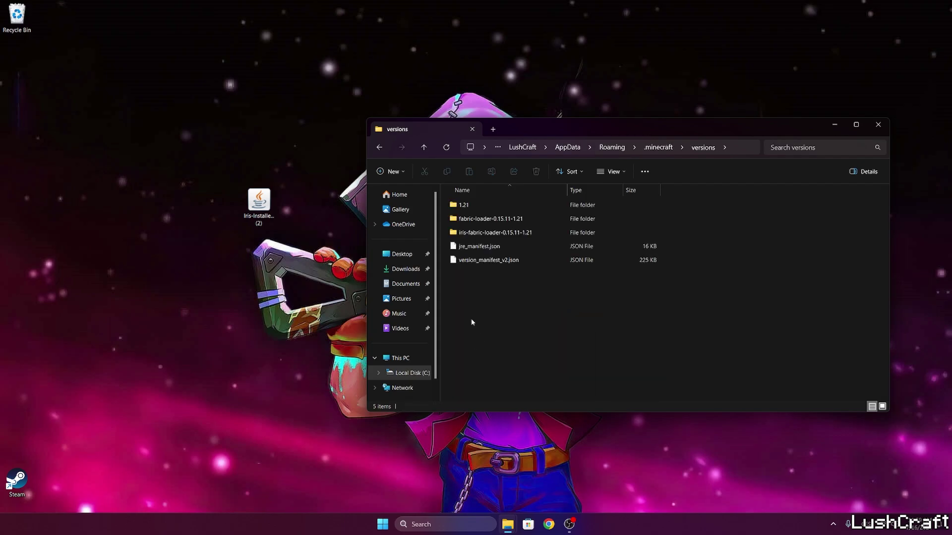
Run the Iris installer from the desktop, install Iris Only for game version 1.21 into .minecraft, and close the installer
{"action": "left_click", "coordinate": [261, 202]}
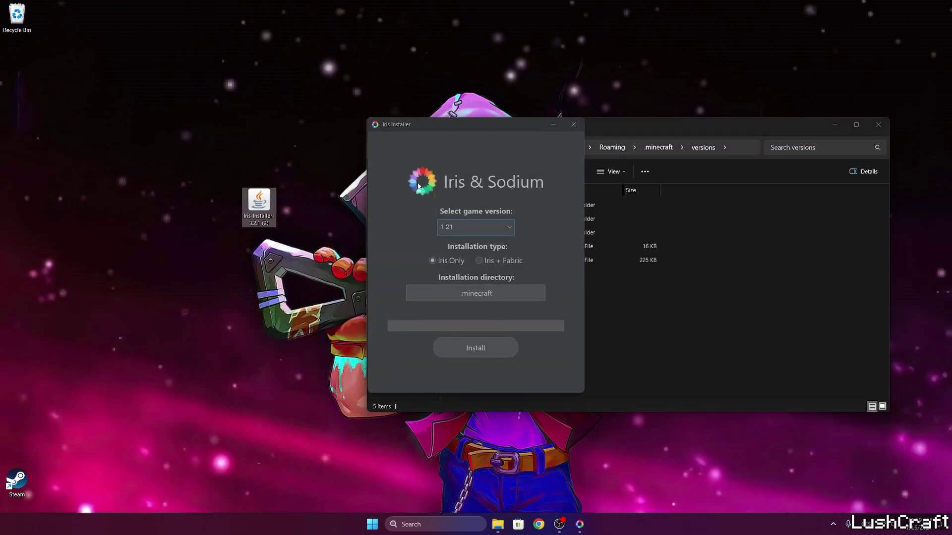
{"action": "left_click_drag", "start_coordinate": [405, 125], "coordinate": [388, 126]}
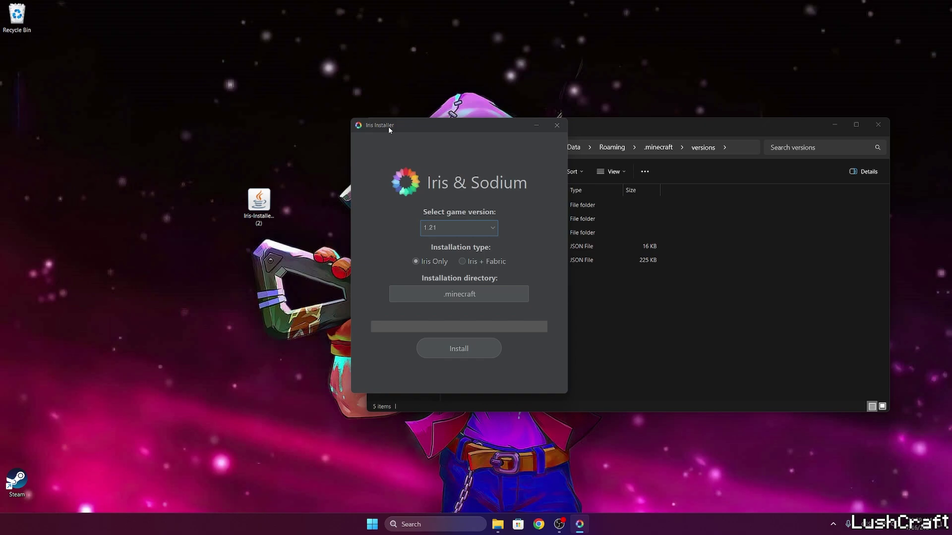
{"action": "left_click", "coordinate": [458, 228]}
{"action": "left_click", "coordinate": [441, 243]}
{"action": "left_click", "coordinate": [465, 350]}
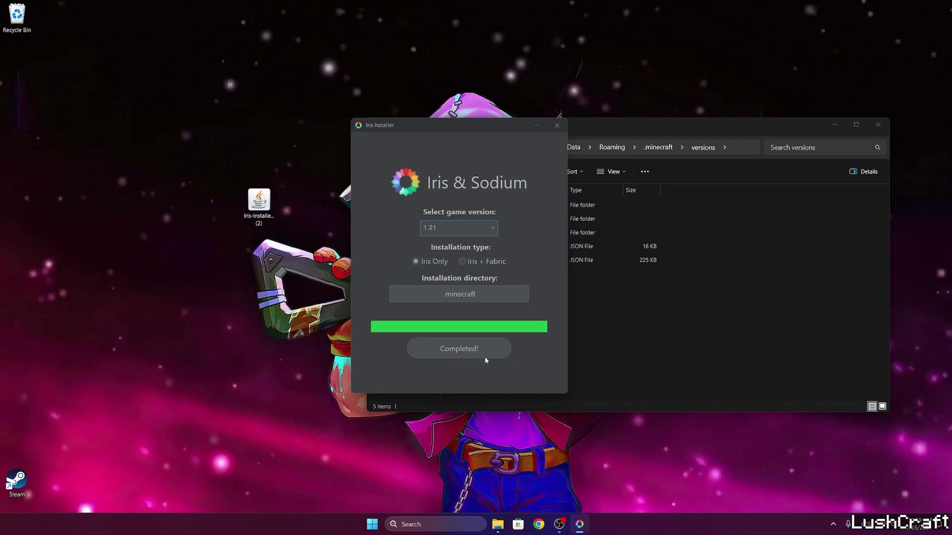
{"action": "left_click", "coordinate": [556, 125]}
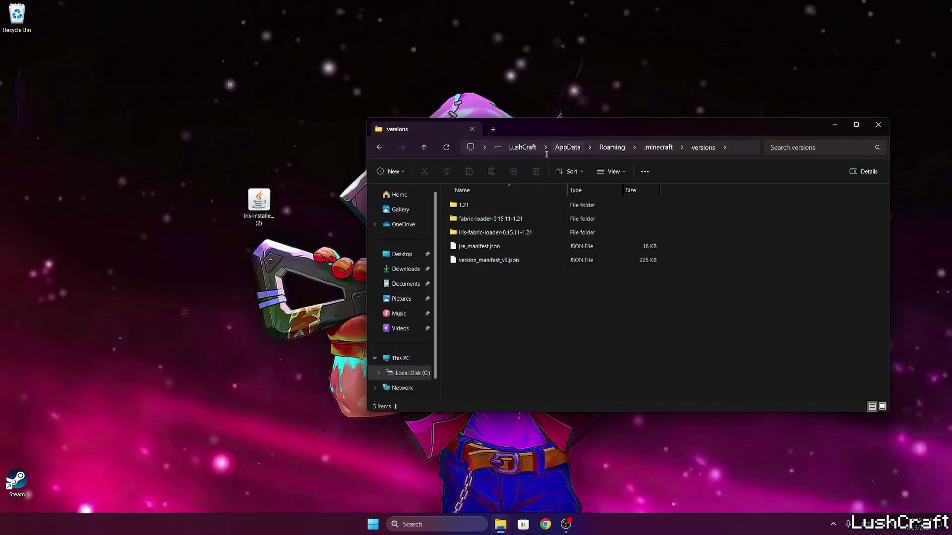
Check the versions folder for iris-fabric-loader-0.15.11-1.21 and close the folder window
{"action": "left_click", "coordinate": [468, 233]}
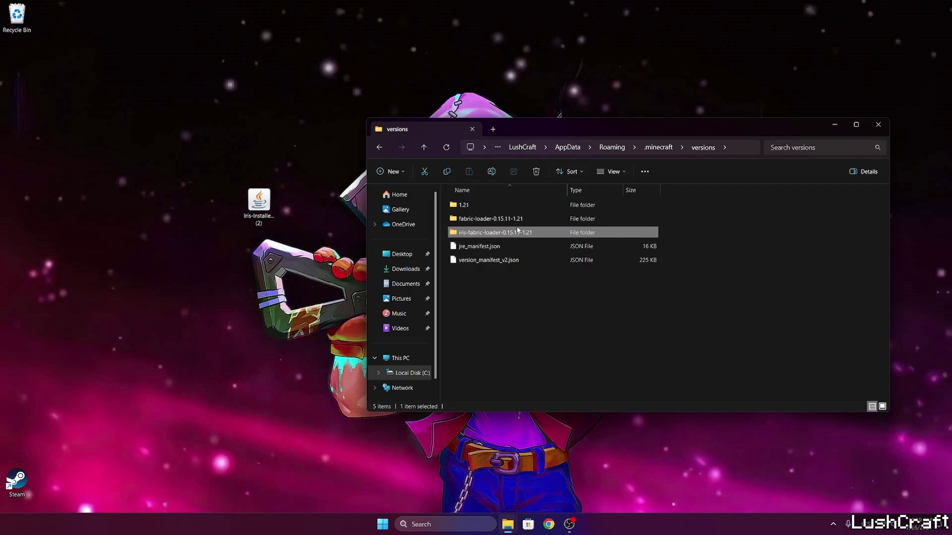
{"action": "left_click_drag", "start_coordinate": [622, 127], "coordinate": [581, 105]}
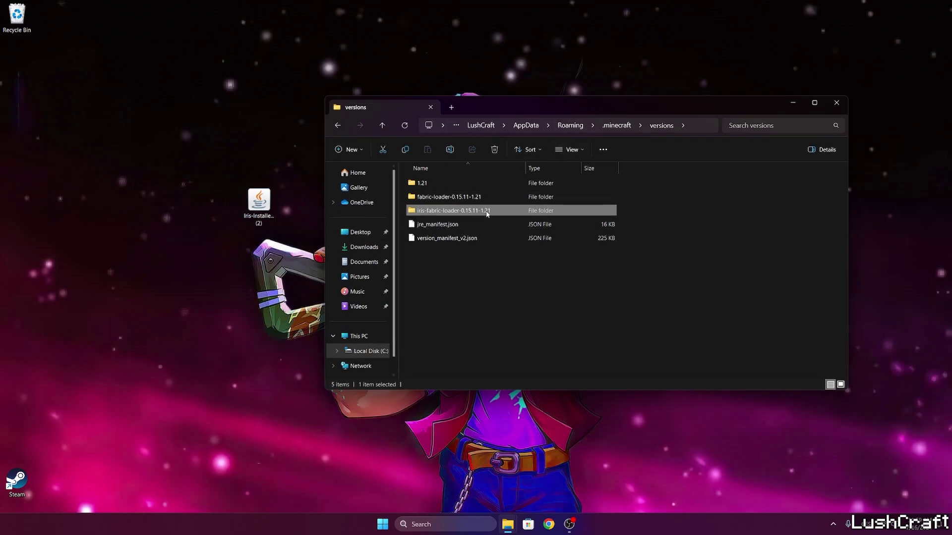
{"action": "left_click", "coordinate": [837, 103]}
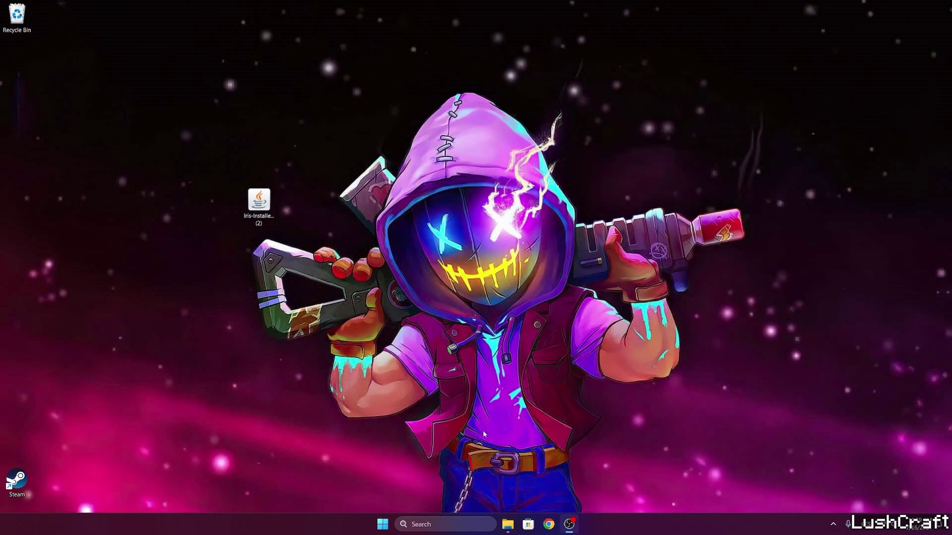
Start Minecraft from its launcher with the Iris & Sodium for 1.21 installation, maximize the game window and load the LushCraft singleplayer world
{"action": "left_click", "coordinate": [382, 524]}
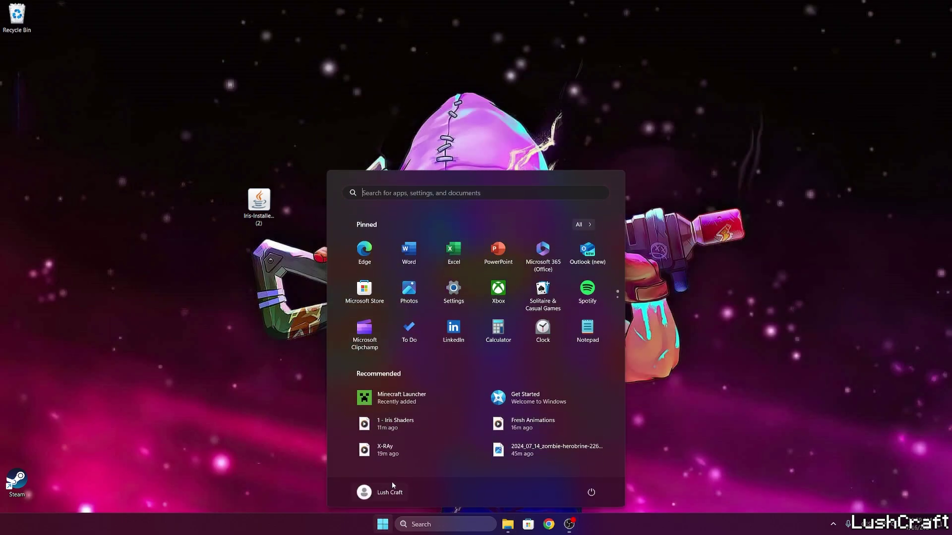
{"action": "left_click", "coordinate": [388, 395]}
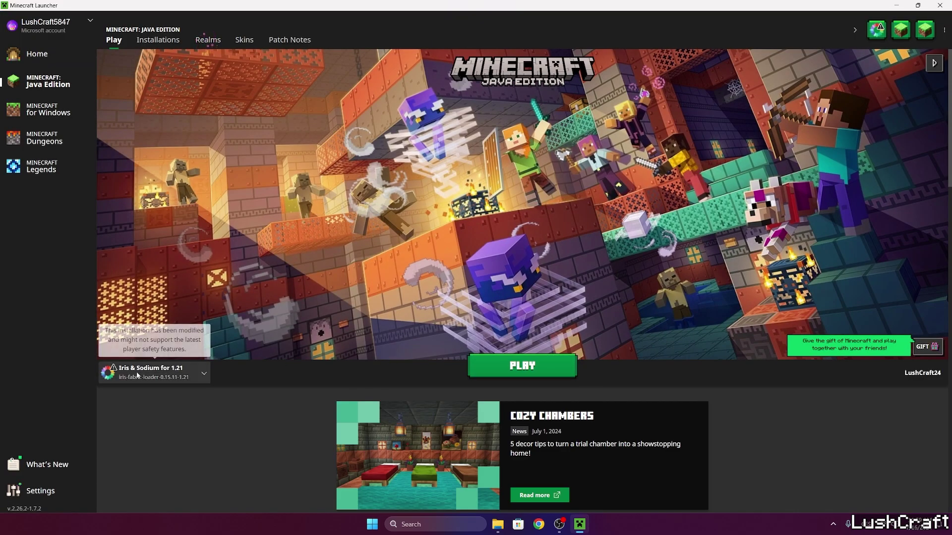
{"action": "left_click", "coordinate": [512, 377]}
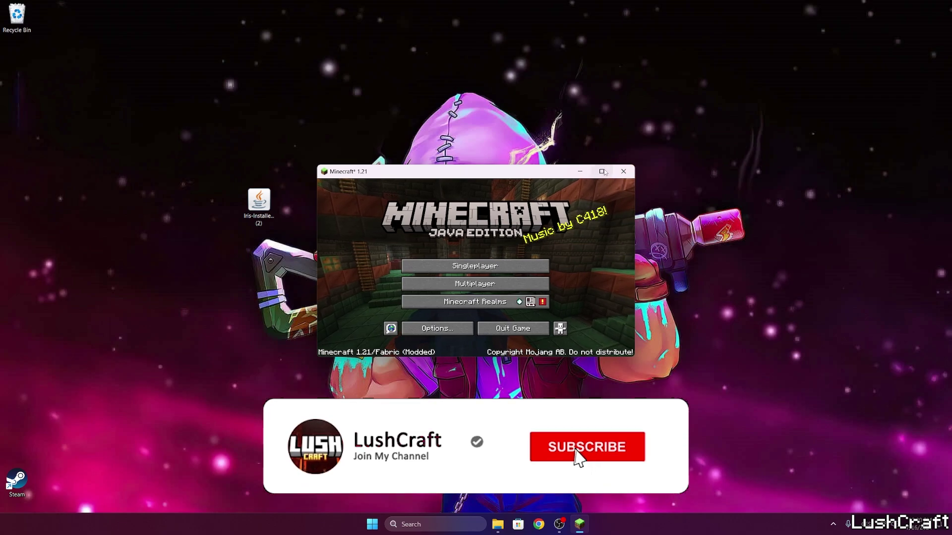
{"action": "left_click", "coordinate": [602, 172]}
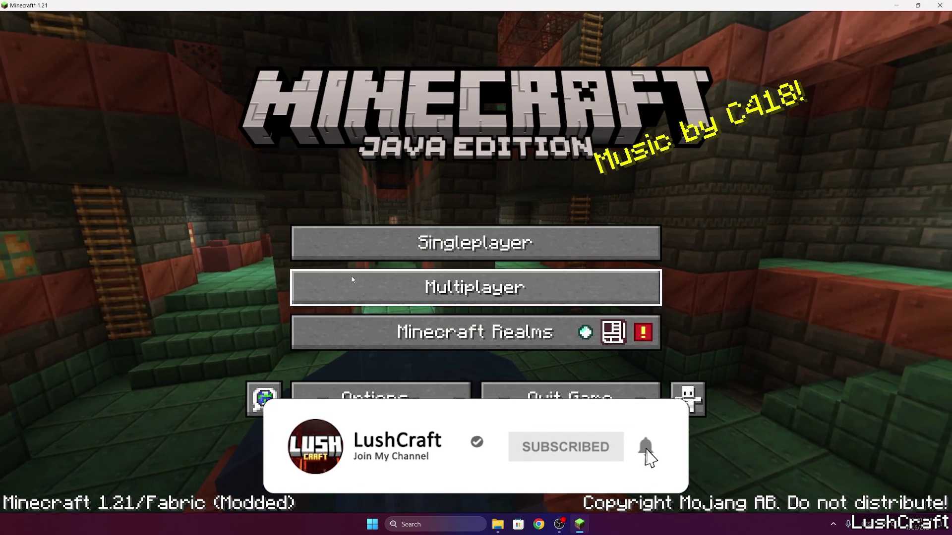
{"action": "left_click", "coordinate": [405, 241]}
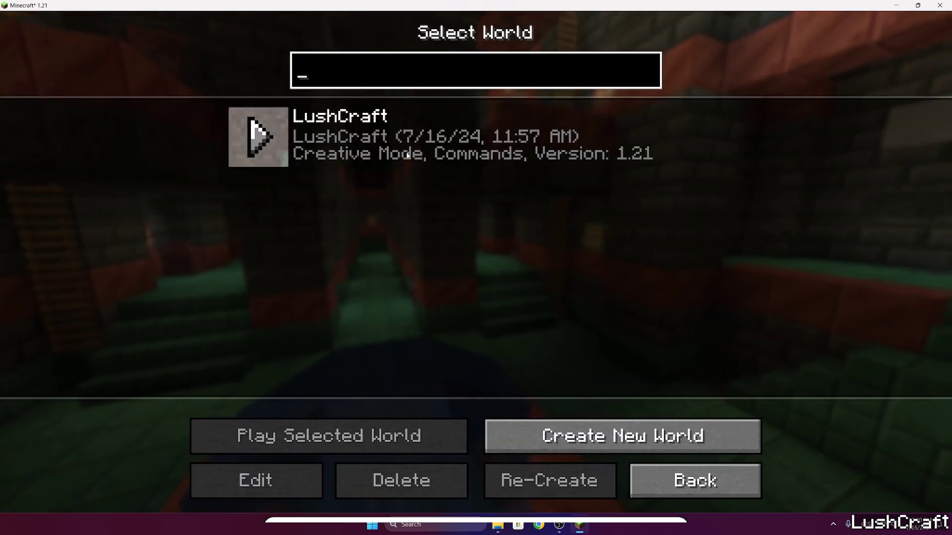
{"action": "double_click", "coordinate": [407, 156]}
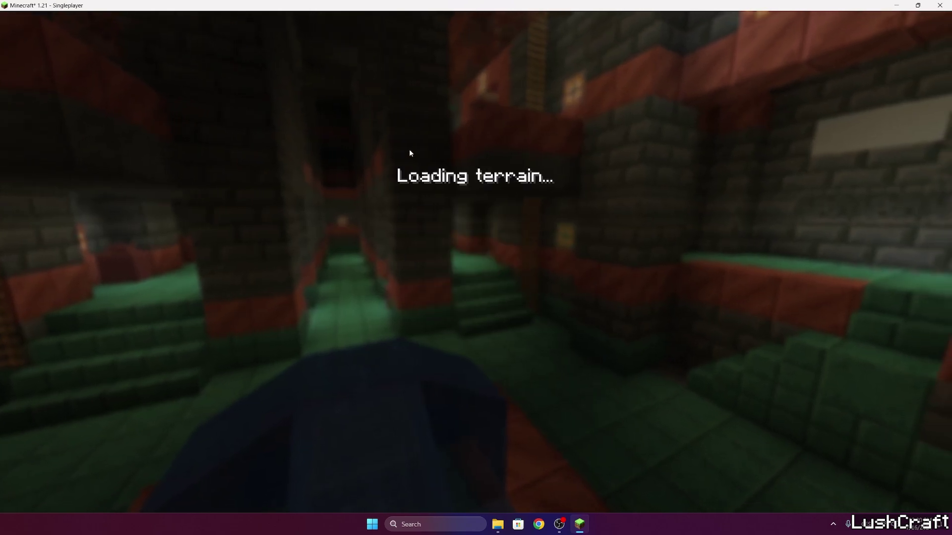
Pause the game and open the shader pack selection in the video settings
{"action": "key", "text": "Escape"}
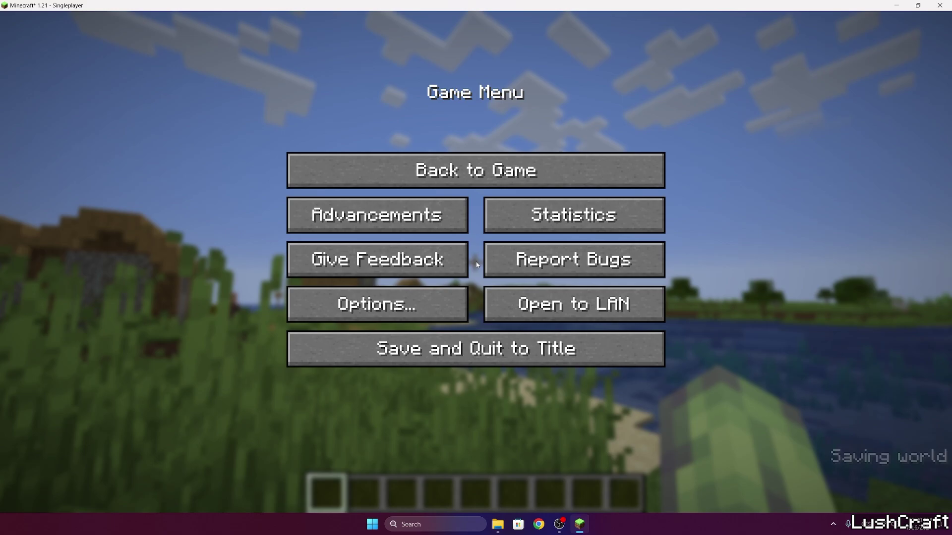
{"action": "left_click", "coordinate": [401, 303]}
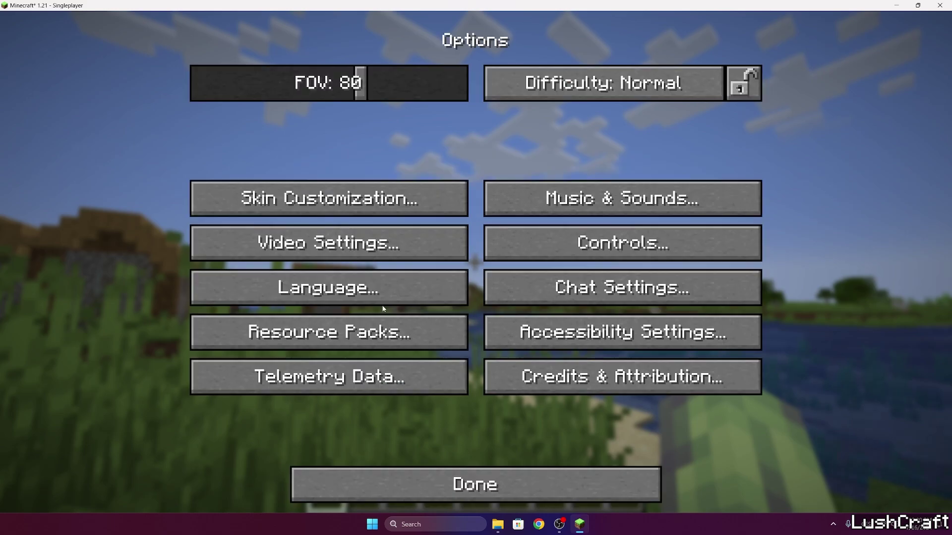
{"action": "left_click", "coordinate": [302, 242]}
{"action": "left_click", "coordinate": [507, 47]}
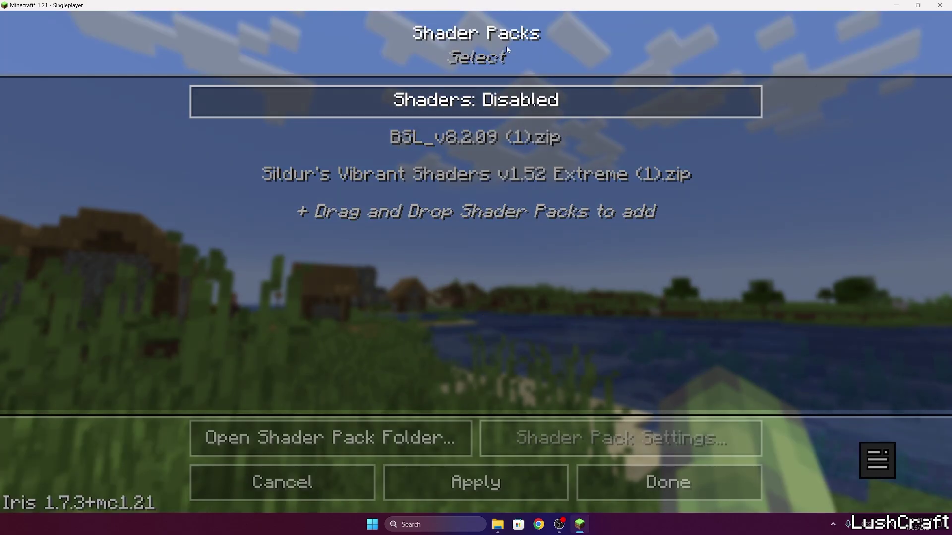
Enable shaders, apply the BSL_v8.2.09 (1).zip pack and return to the game world
{"action": "left_click", "coordinate": [491, 107]}
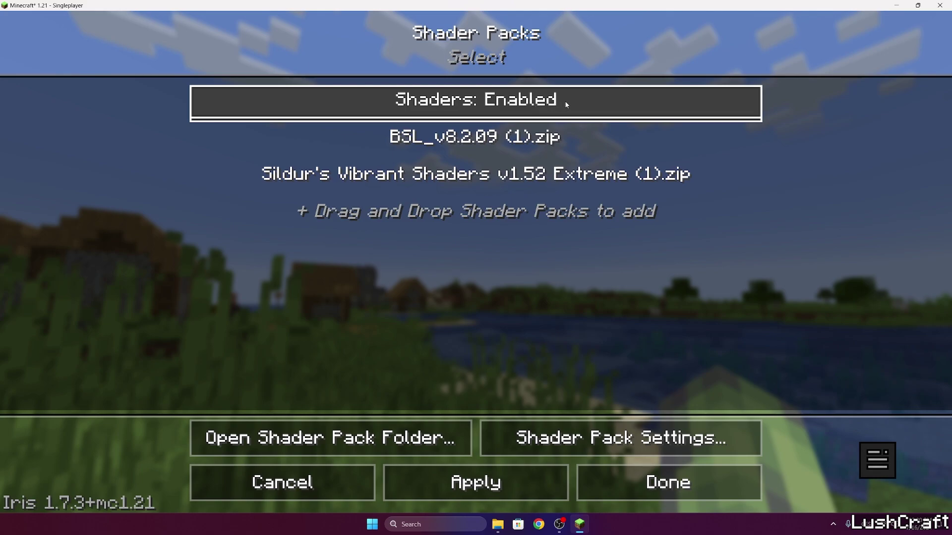
{"action": "left_click", "coordinate": [376, 138]}
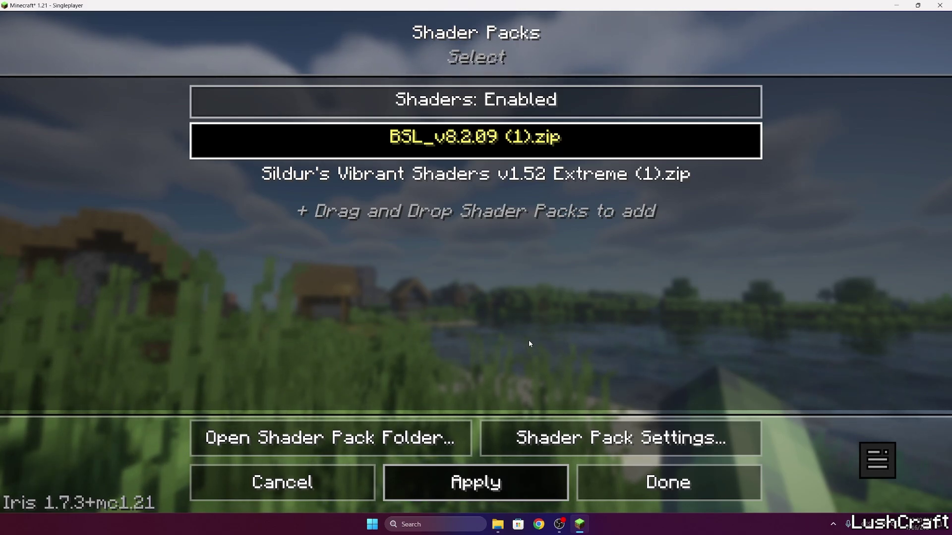
{"action": "key", "text": "Escape"}
{"action": "key", "text": "Escape"}
{"action": "key", "text": "Escape"}
{"action": "key", "text": "Escape"}
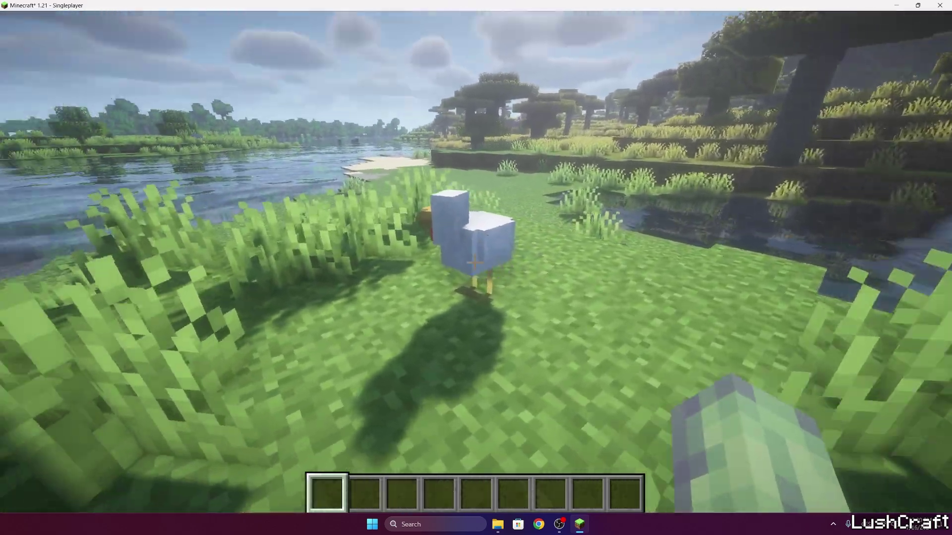
Walk across the grassland and along the lake to examine the shader's lighting, shadows, clouds and water
{"action": "left_click", "coordinate": [475, 263]}
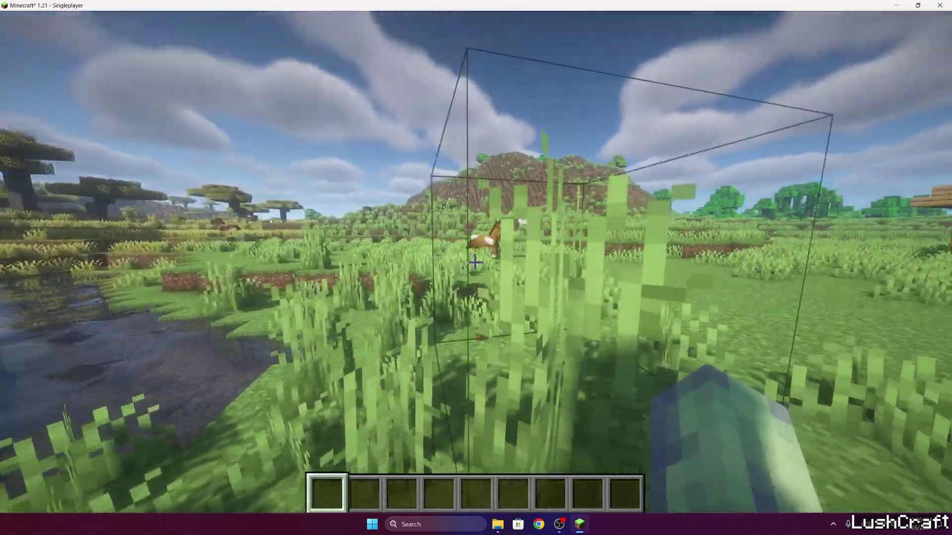
{"action": "key", "text": "w"}
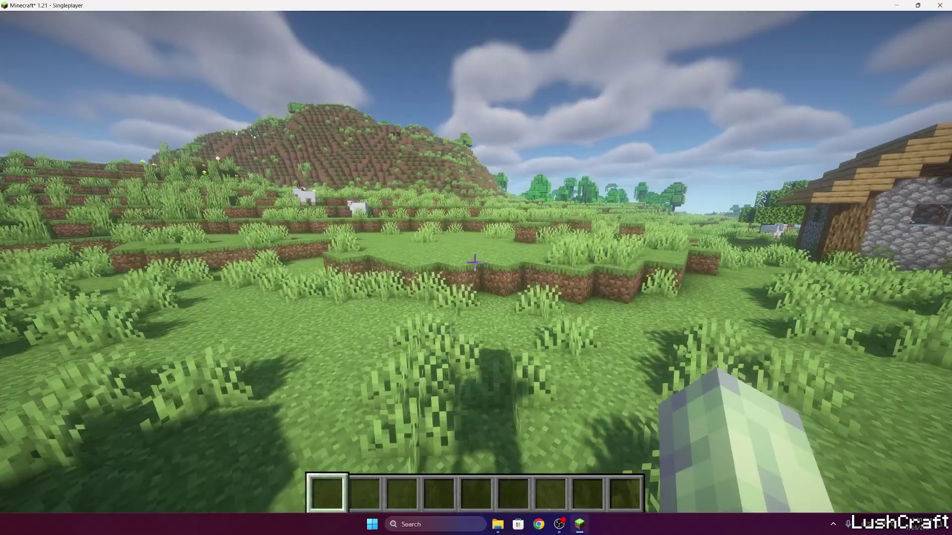
{"action": "key", "text": "w"}
{"action": "key", "text": "space"}
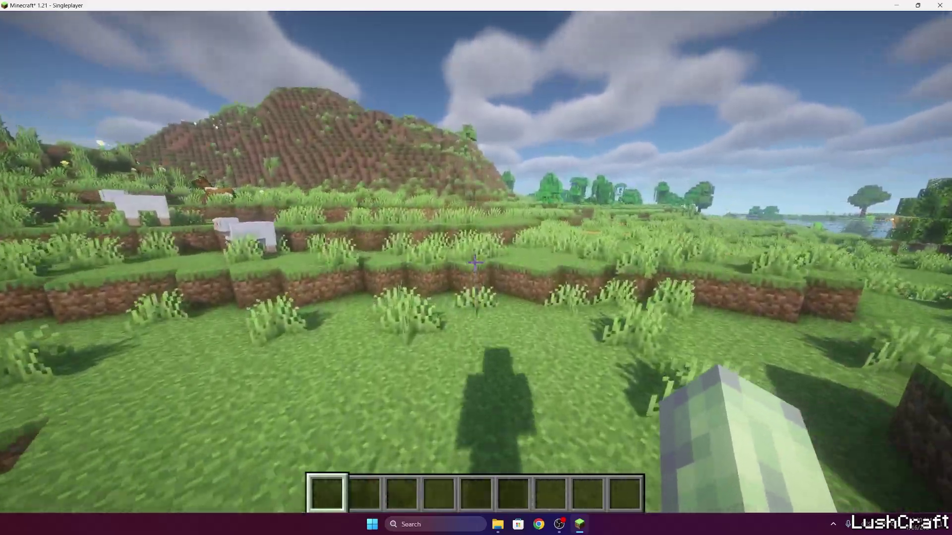
{"action": "key", "text": "w"}
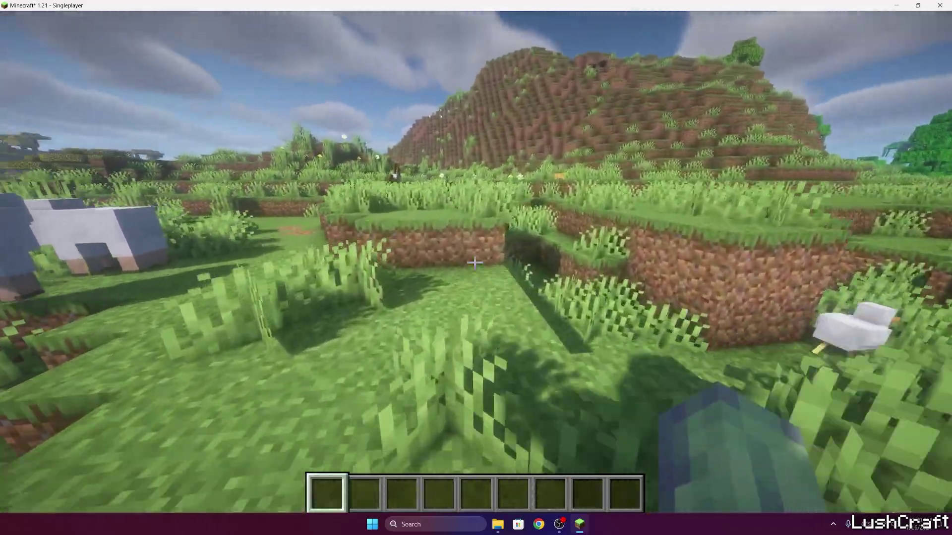
{"action": "key", "text": "w"}
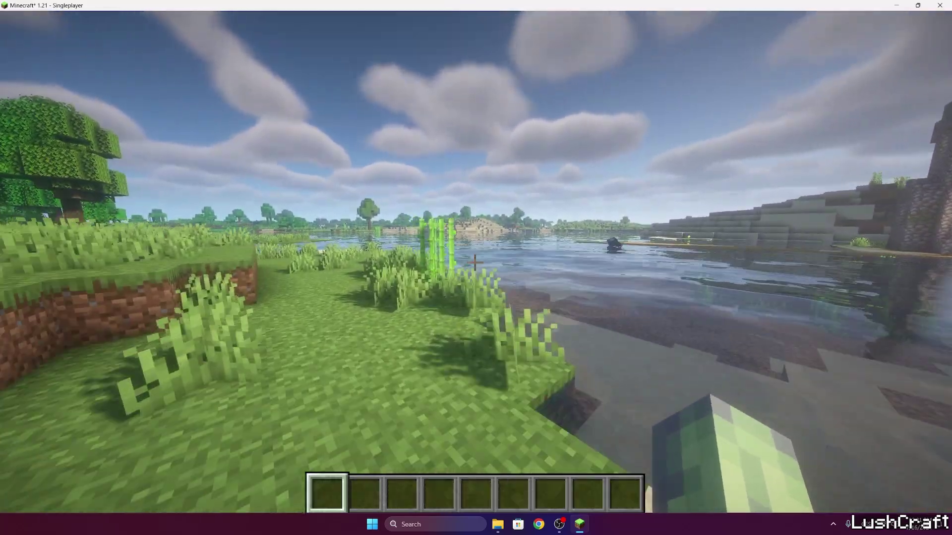
{"action": "key", "text": "w"}
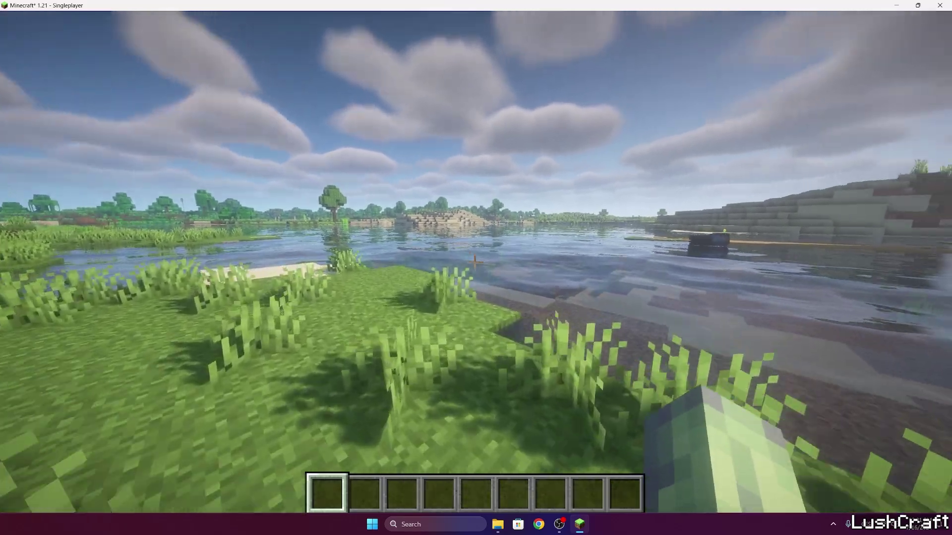
{"action": "key", "text": "w"}
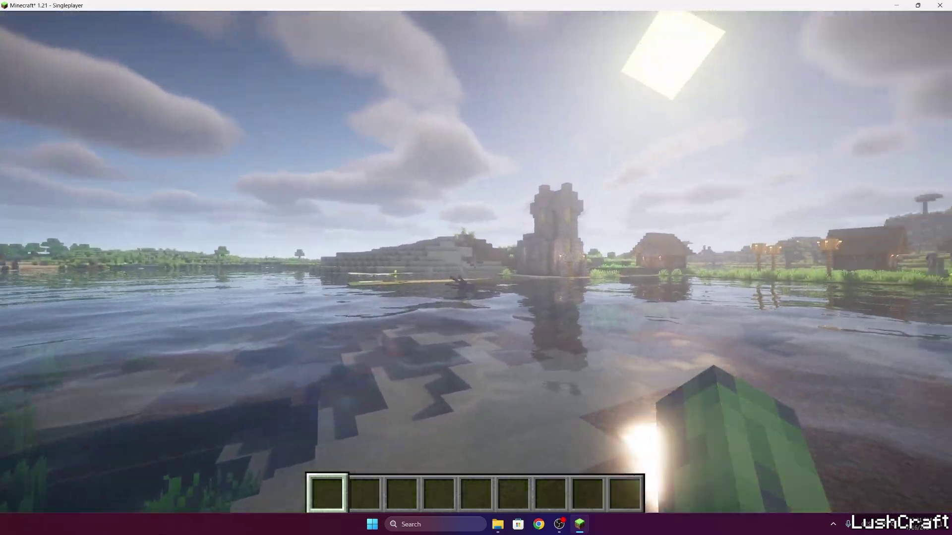